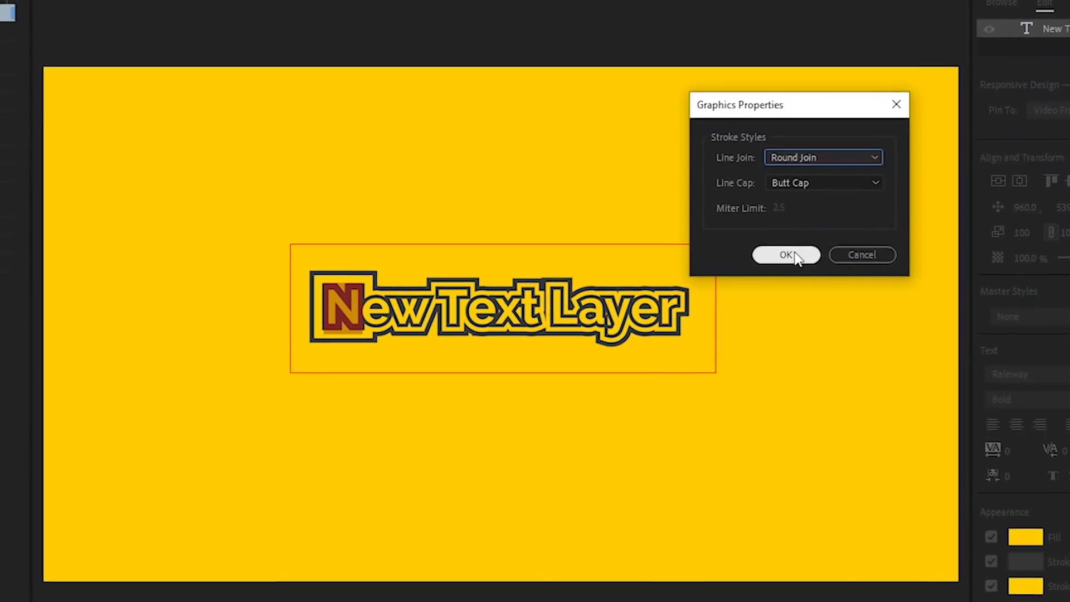
Set the title outline's Line Join to Round Join, keep Butt Cap, and confirm
left_click(786, 255)
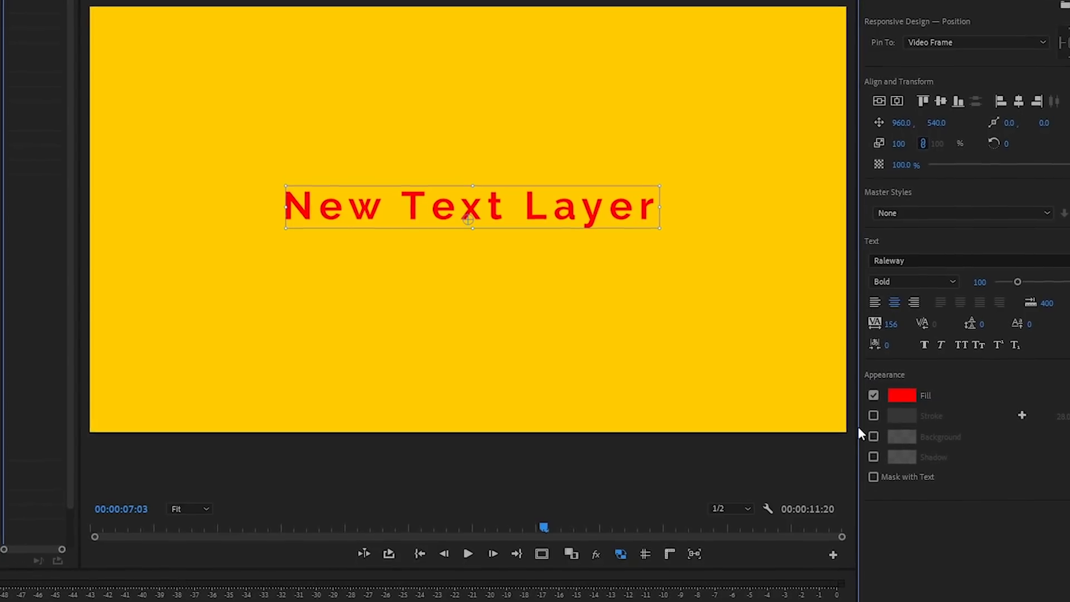
left_click(878, 438)
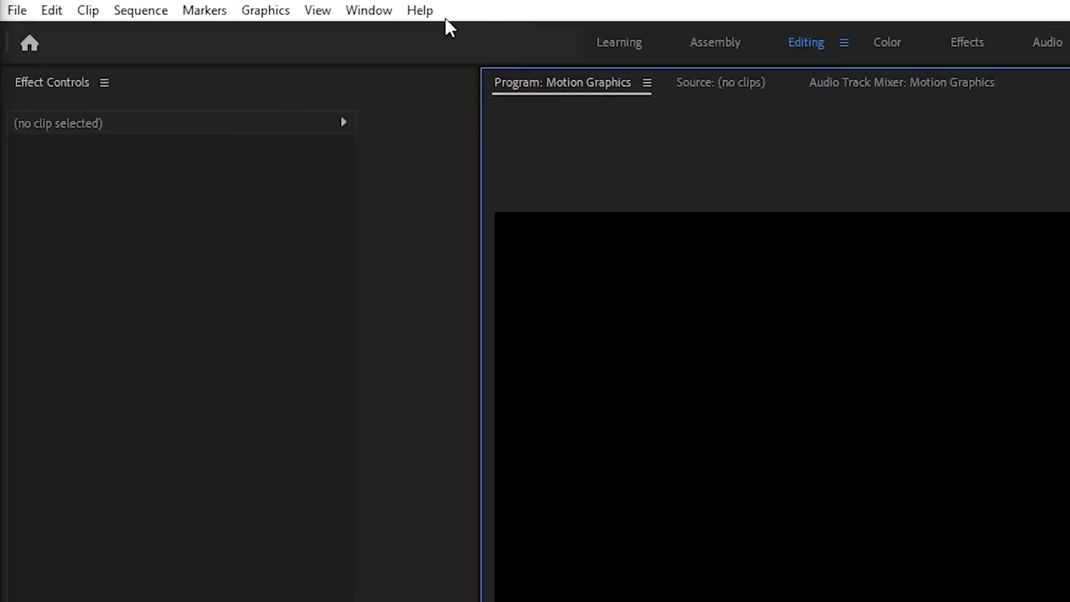
Save the Help > System Compatibility Report and review its NVIDIA graphics driver warning
left_click(426, 12)
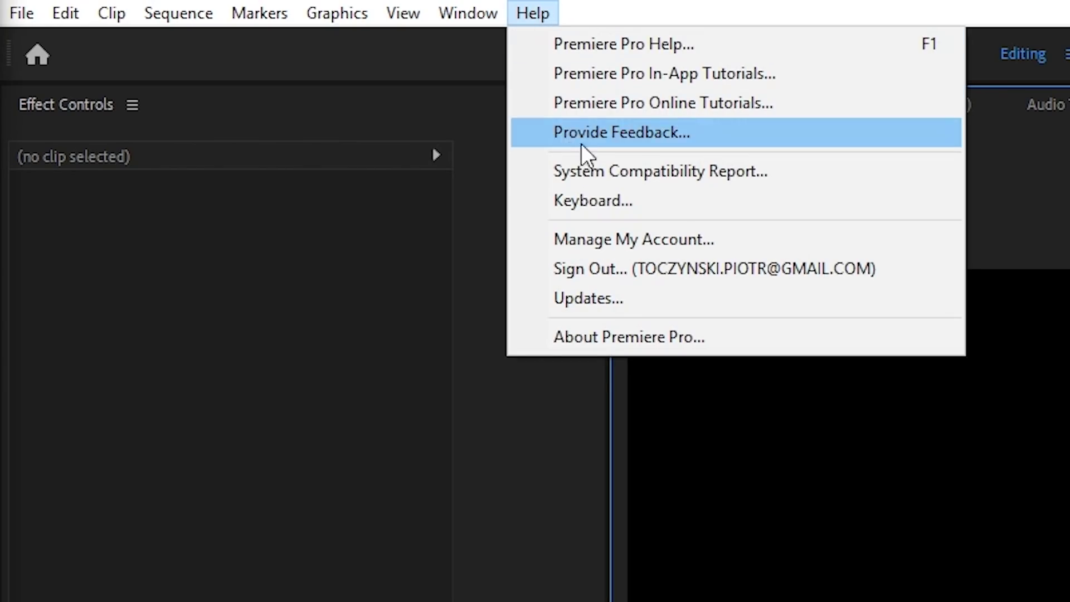
left_click(630, 175)
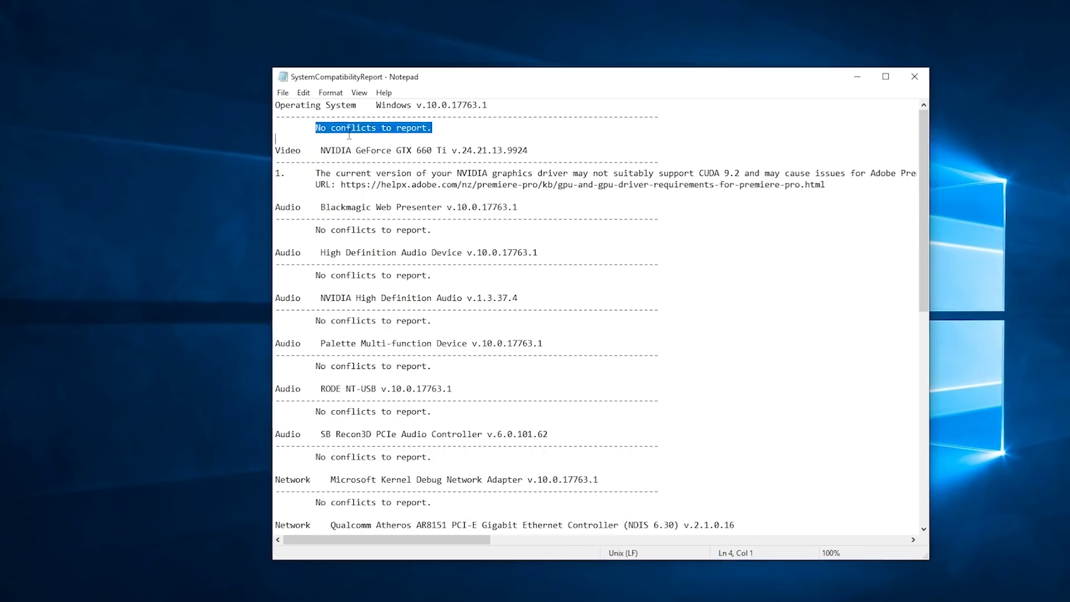
left_click_drag(431, 128, 437, 150)
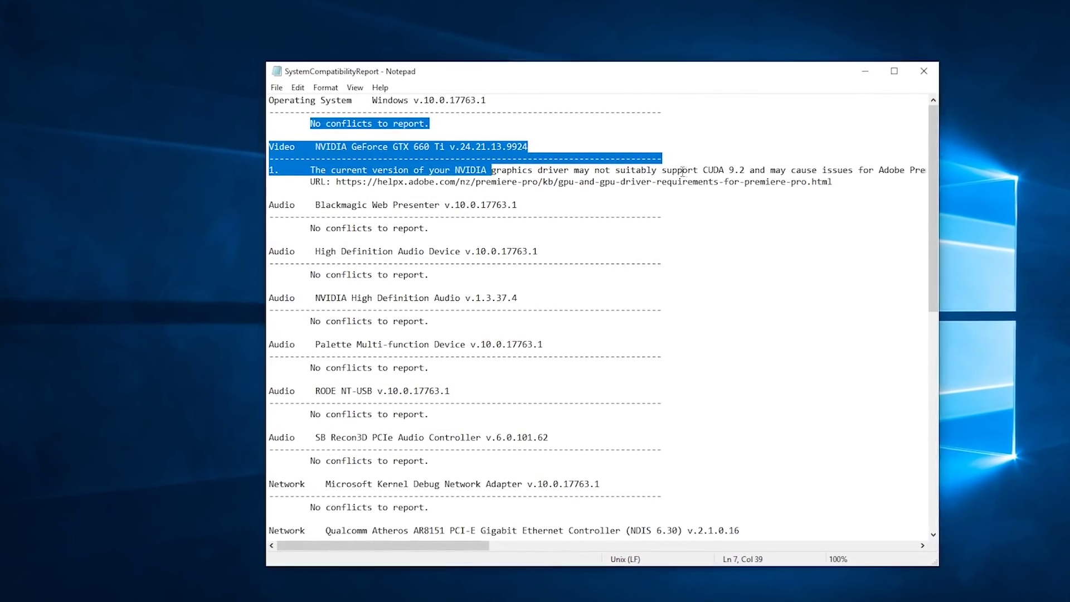
left_click_drag(669, 170, 682, 170)
scroll(616, 302, "down", 15)
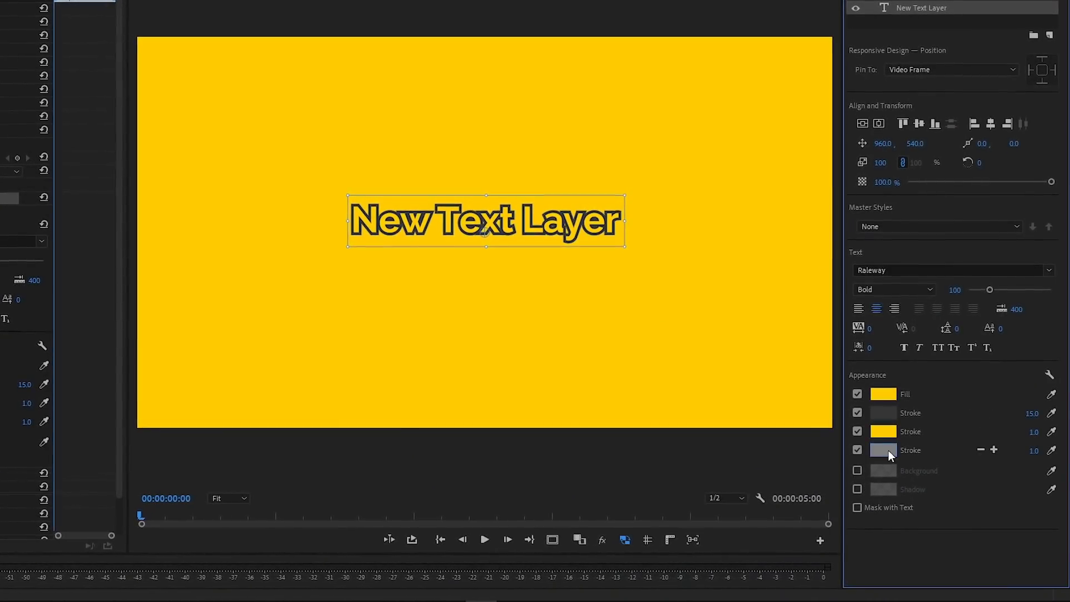
Choose the colour for the title's third outline stroke
left_click(887, 452)
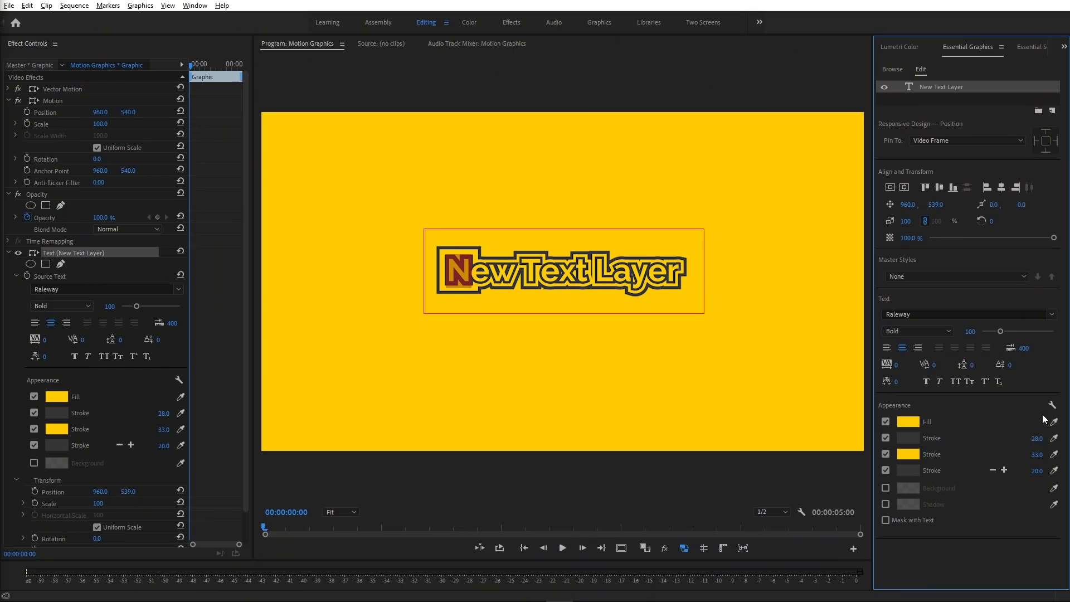
Bring up the stroke style settings from the Appearance wrench icon
left_click(1052, 407)
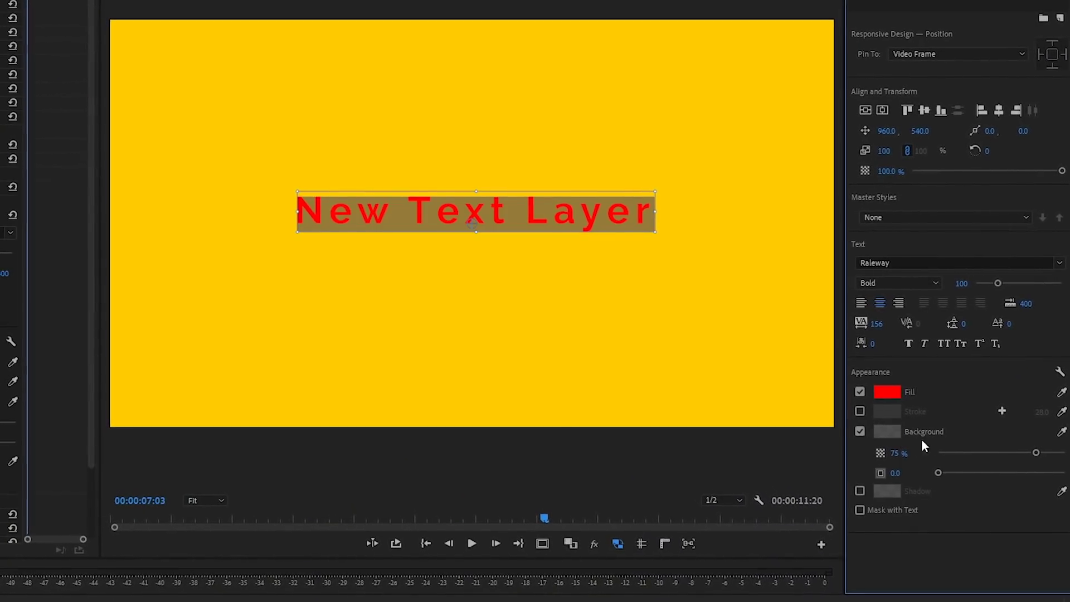
Make the title background orange at 70% opacity and size 36.8, then deselect to preview
left_click(899, 431)
left_click(483, 201)
left_click(591, 171)
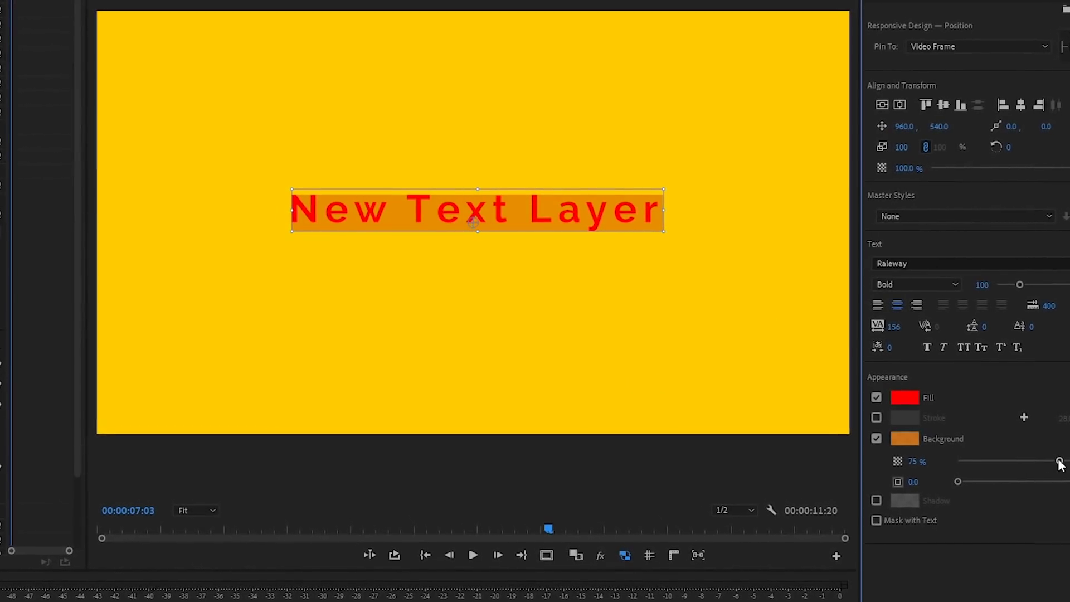
left_click_drag(1050, 458, 1032, 459)
left_click_drag(961, 483, 1016, 485)
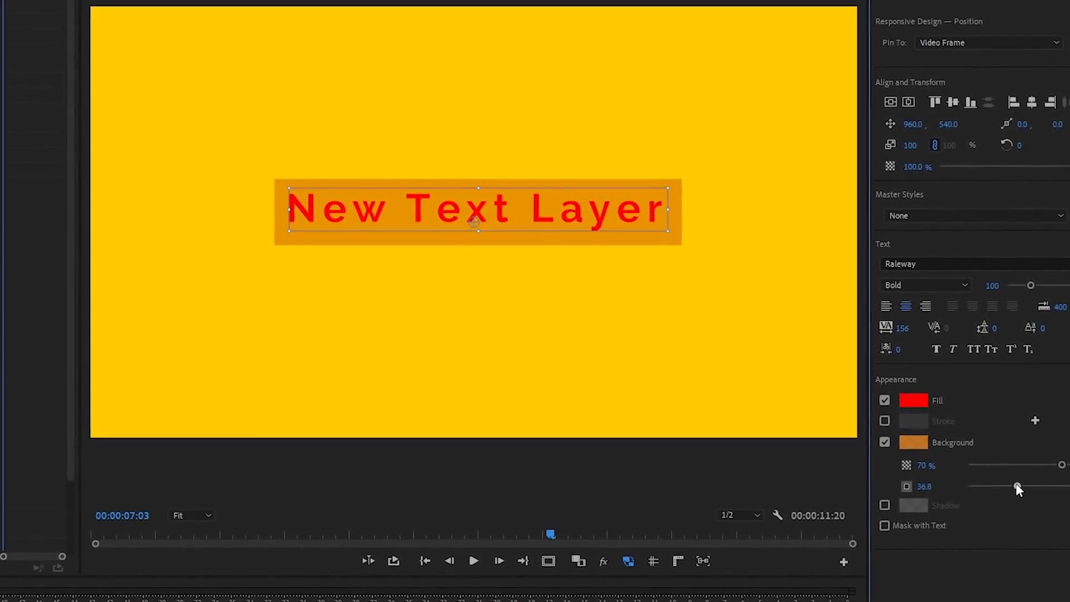
key("ctrl+shift+a")
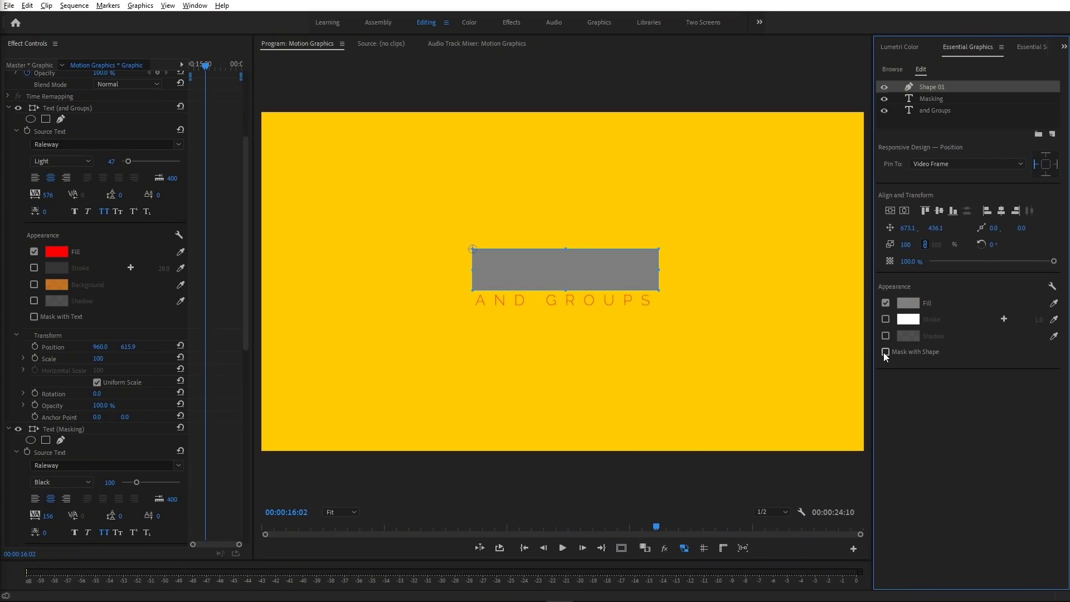
Turn on Mask with Shape for Shape 01 and slide it left over the Masking title
left_click(928, 98)
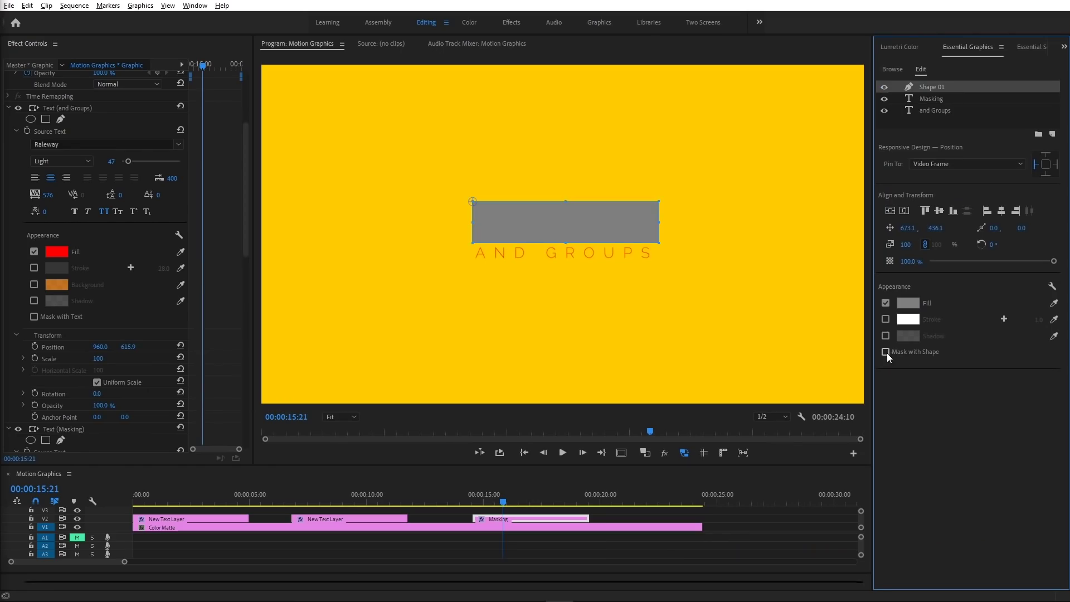
left_click(887, 352)
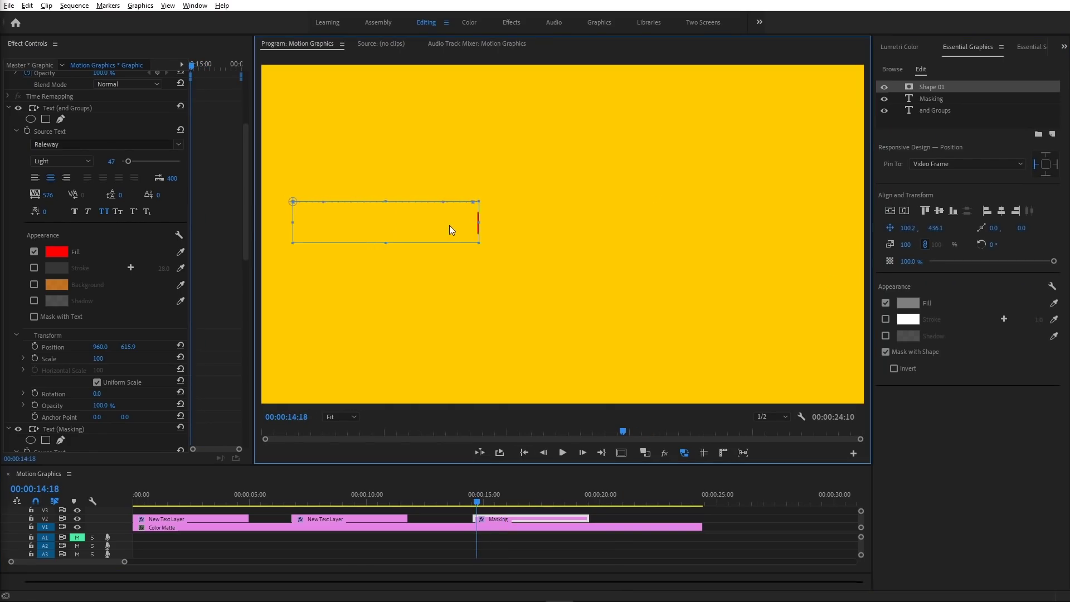
left_click_drag(451, 230, 428, 229)
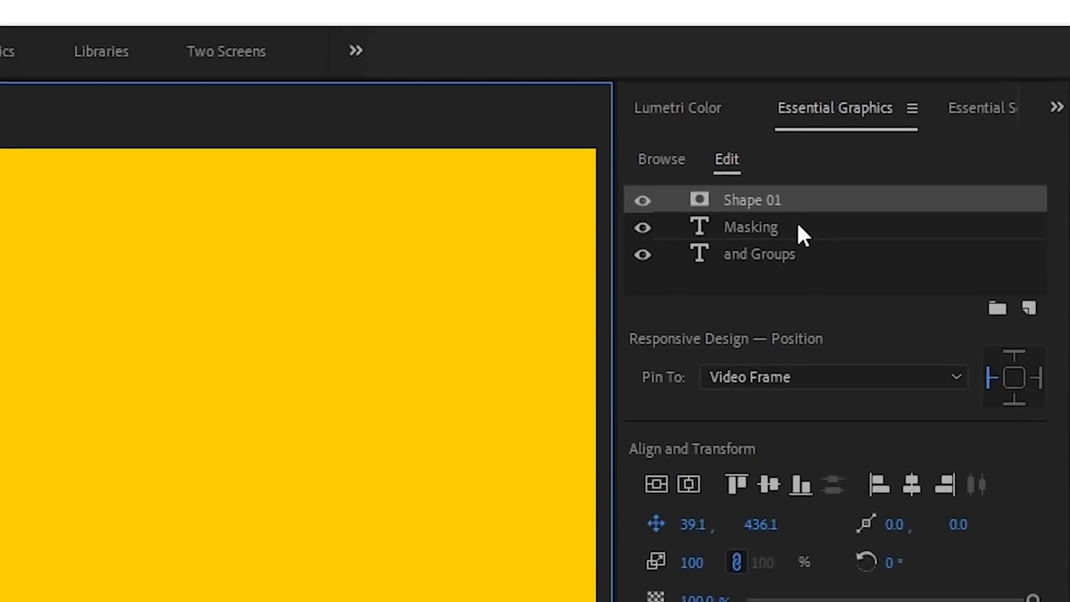
Group Shape 01 with the Masking text layer and add a shadow
left_click(744, 232, "shift")
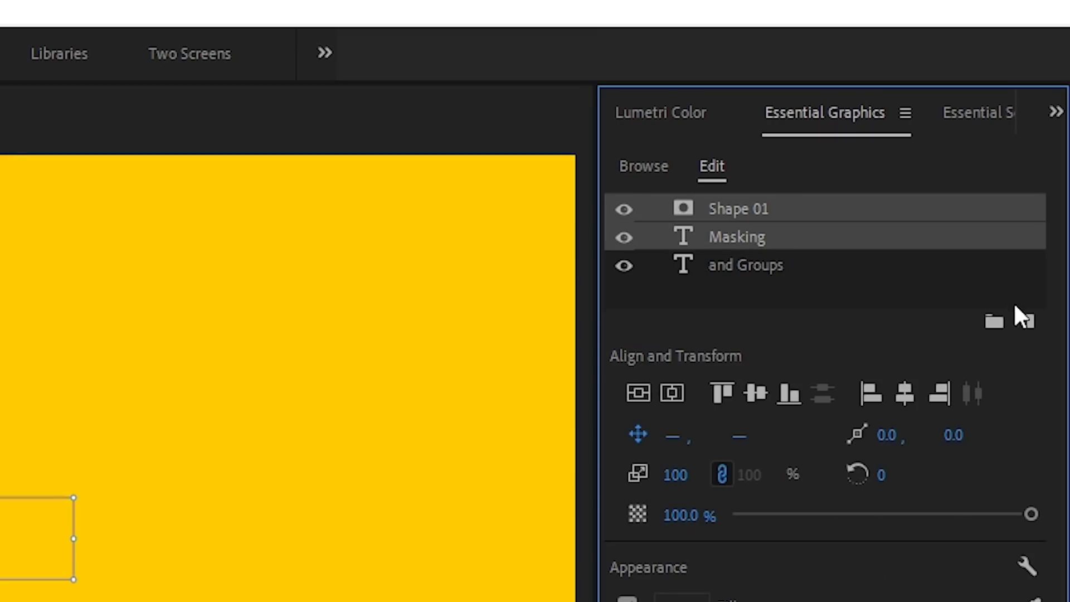
left_click(1024, 318)
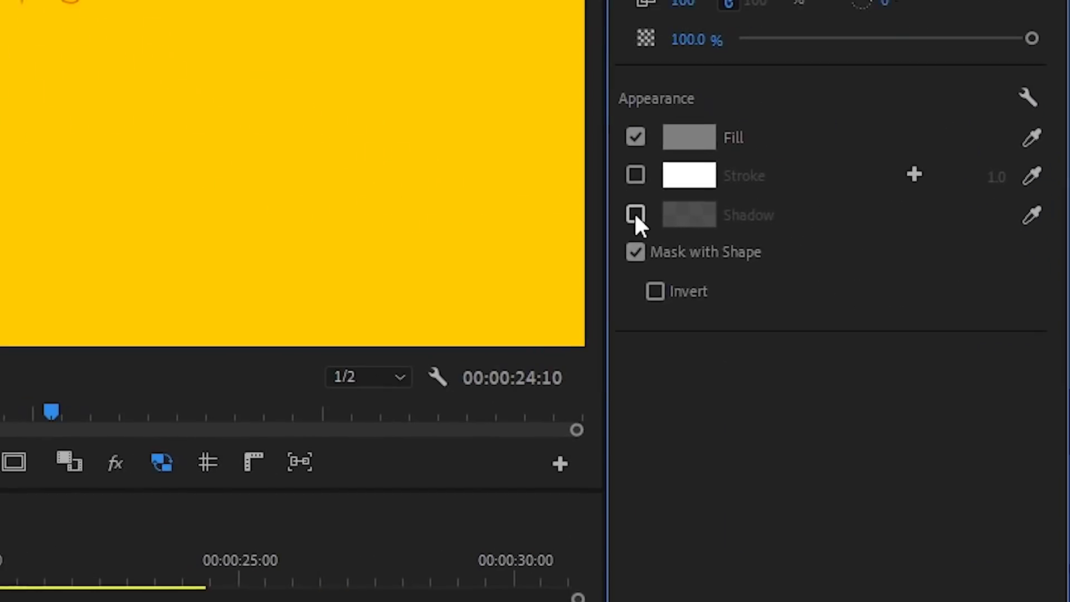
left_click(886, 346)
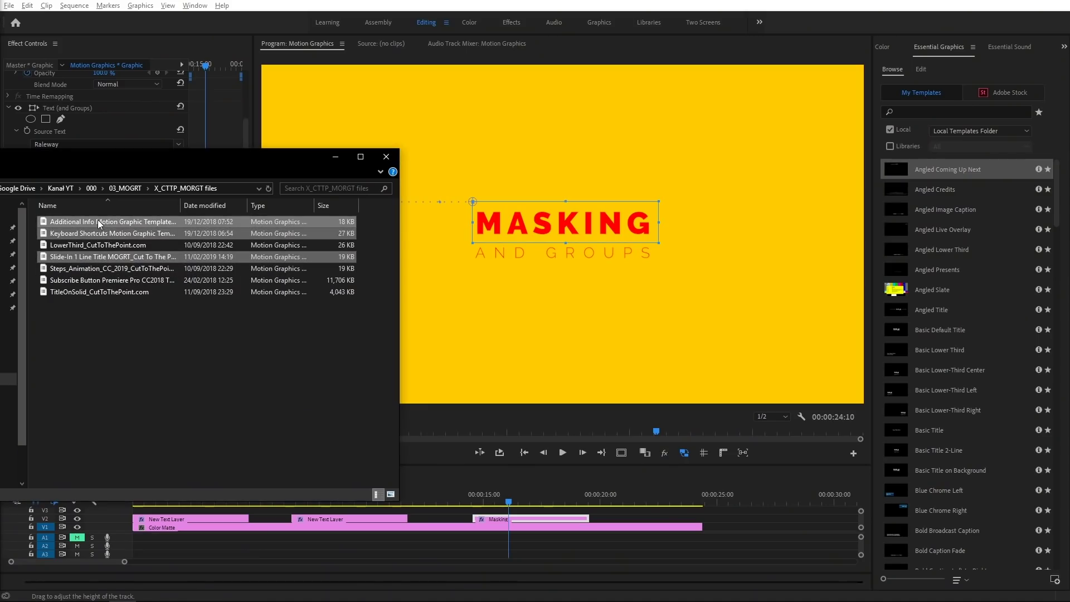
Drag the .mogrt template files into the Essential Graphics library and open Manage Additional Folders
left_click_drag(1011, 212, 1009, 210)
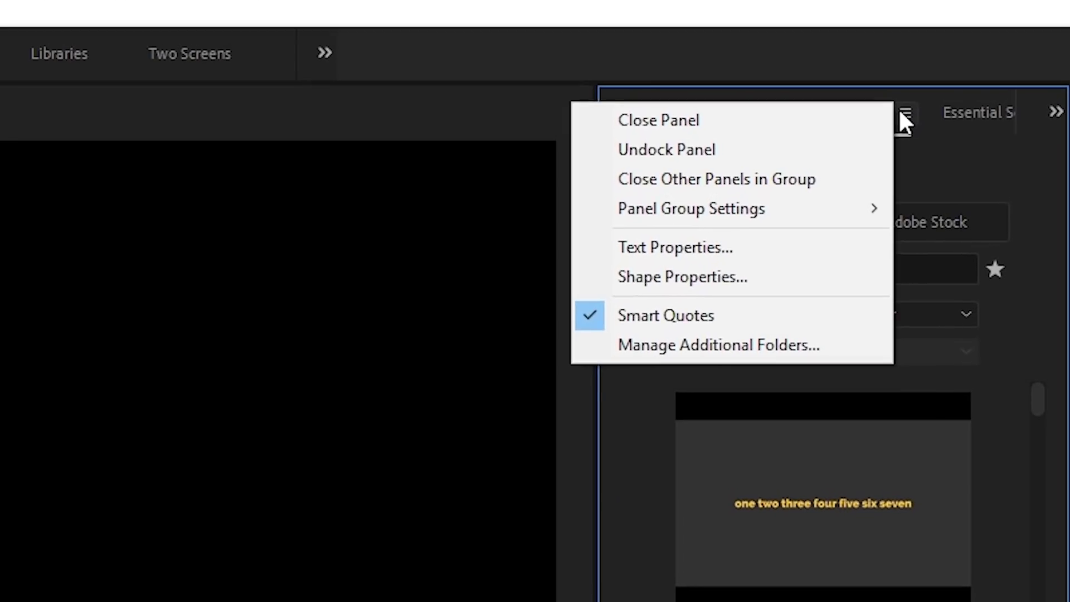
left_click(734, 345)
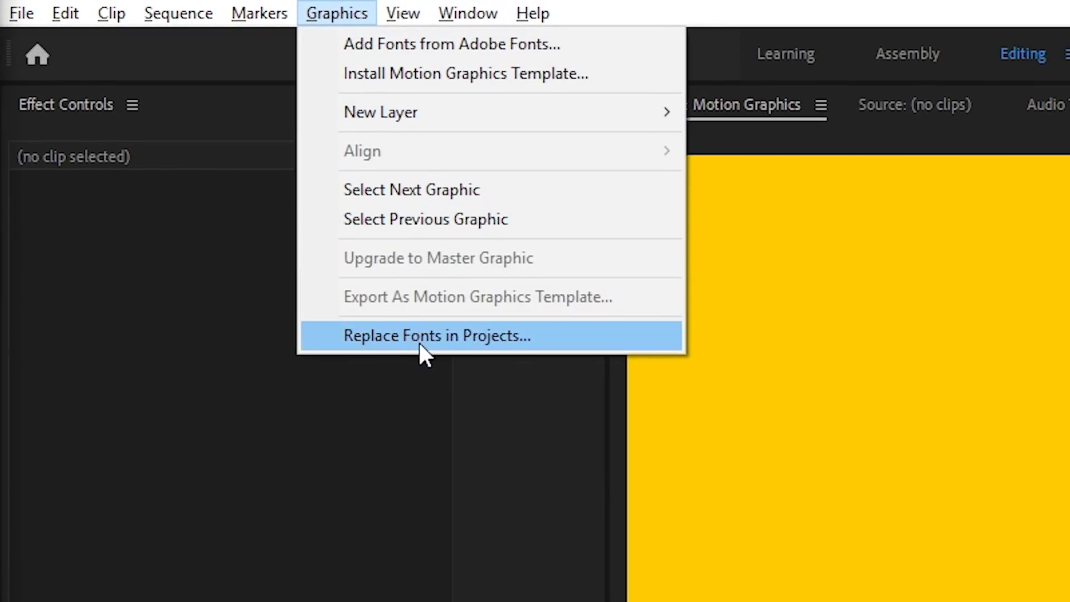
Replace project fonts with Titillium Web Black and set Raleway Regular as missing-font replacement
left_click(371, 298)
left_click(730, 458)
type("Titi")
left_click(591, 328)
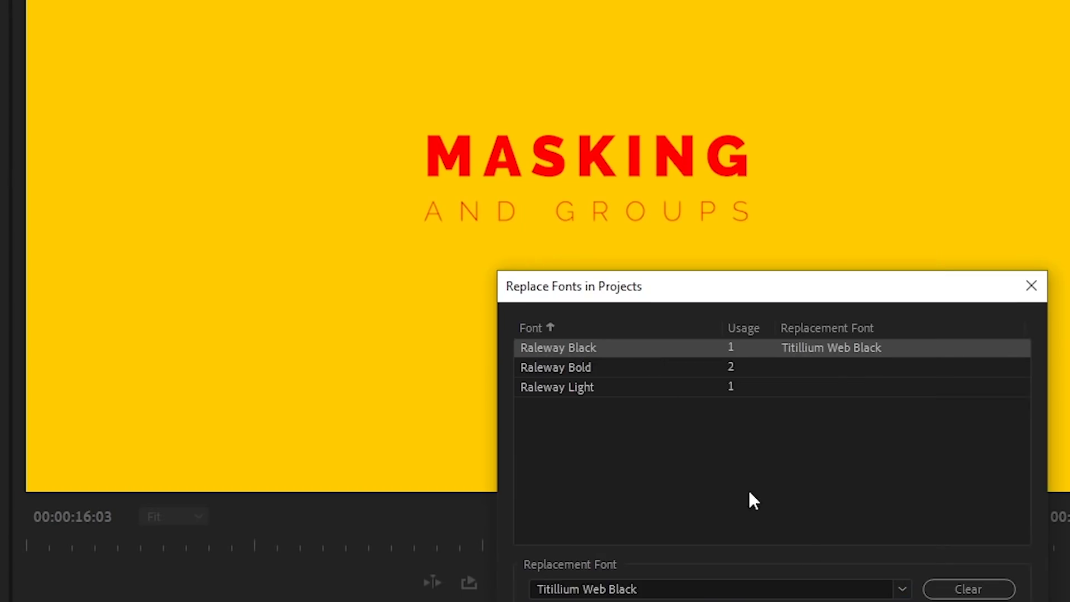
key("Return")
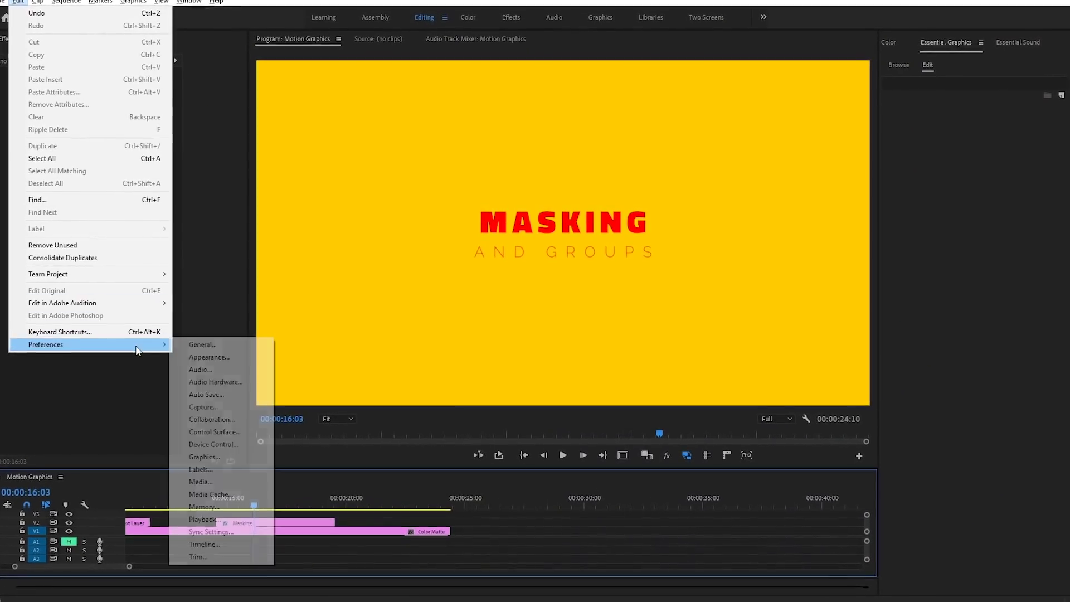
left_click(201, 458)
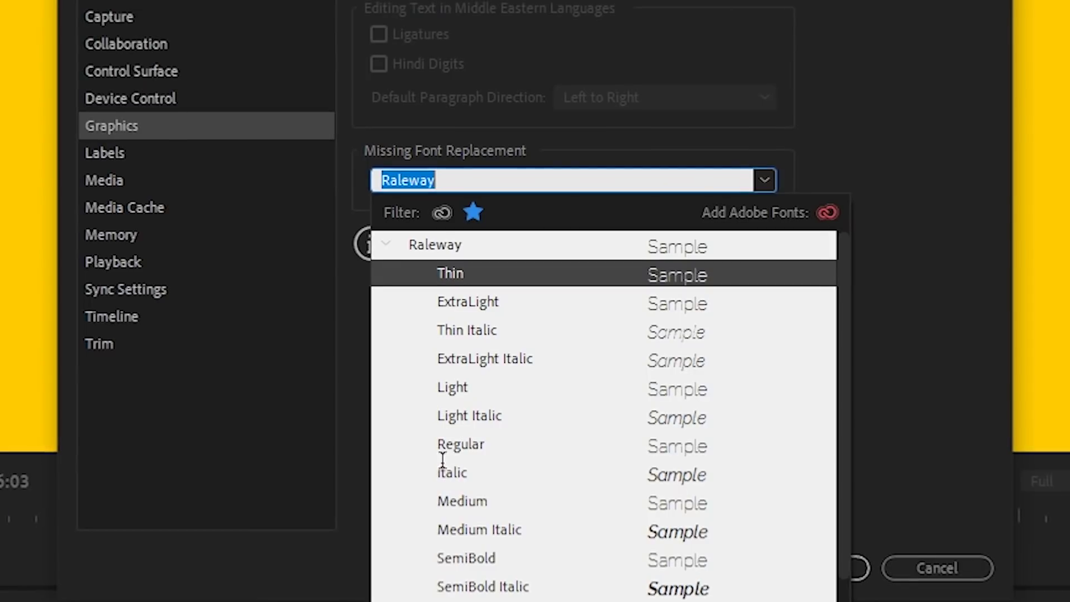
left_click(498, 404)
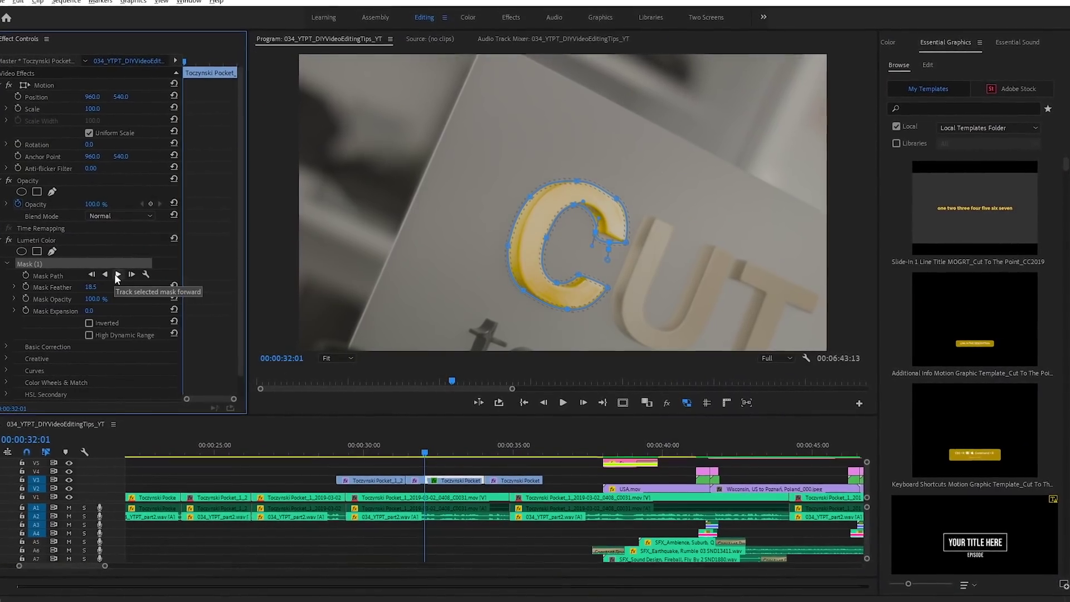
Track the letter C Mask (1) forward through the shot in Effect Controls
left_click(119, 275)
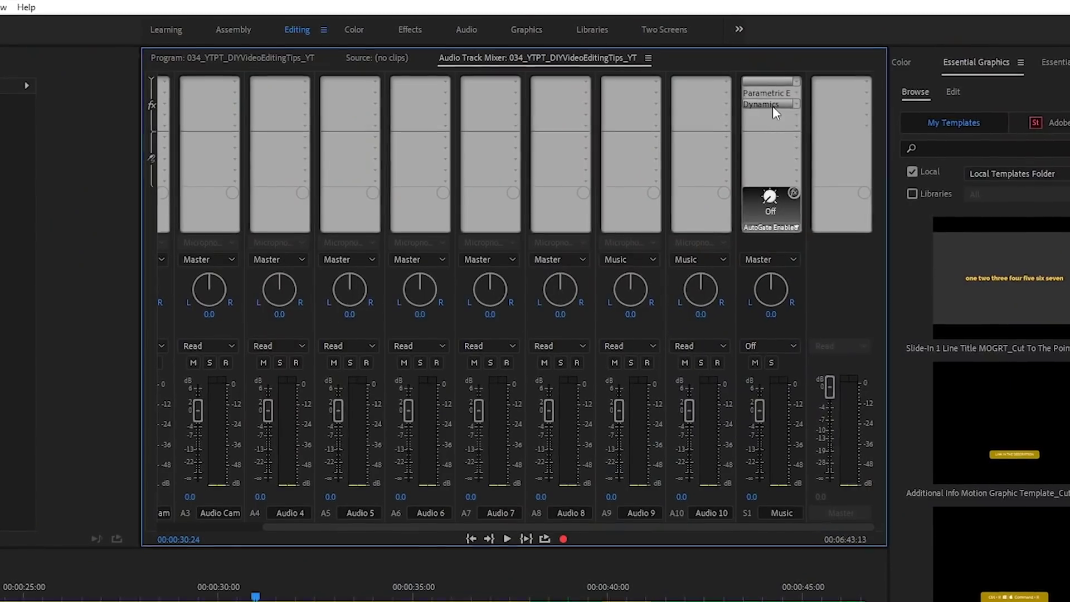
Alt-drag the Music track's Dynamics effect into a second Music slot and onto Audio 10
left_click(773, 106)
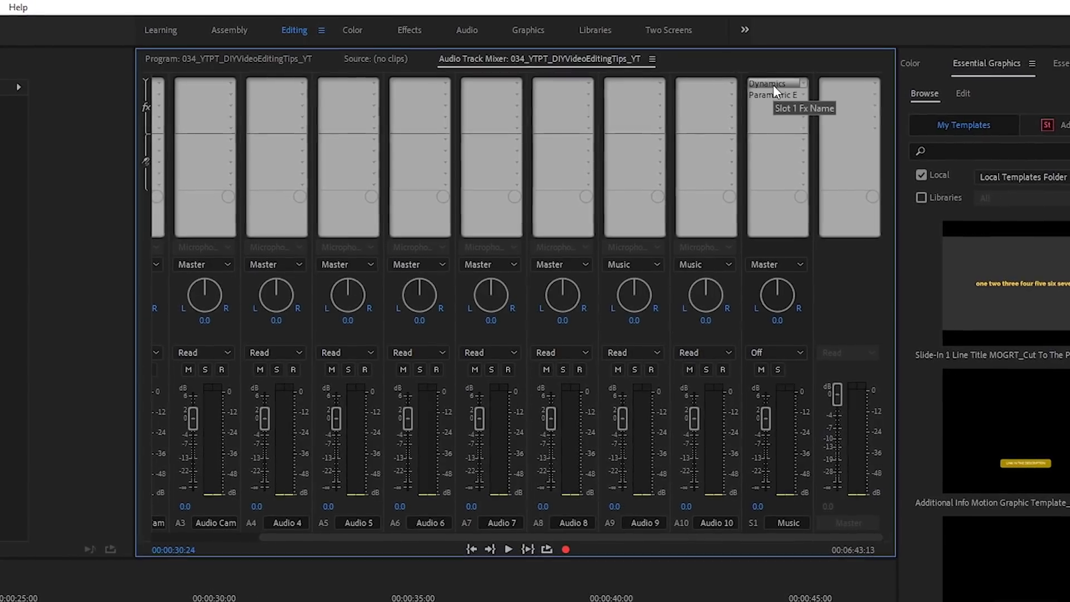
left_click(769, 84)
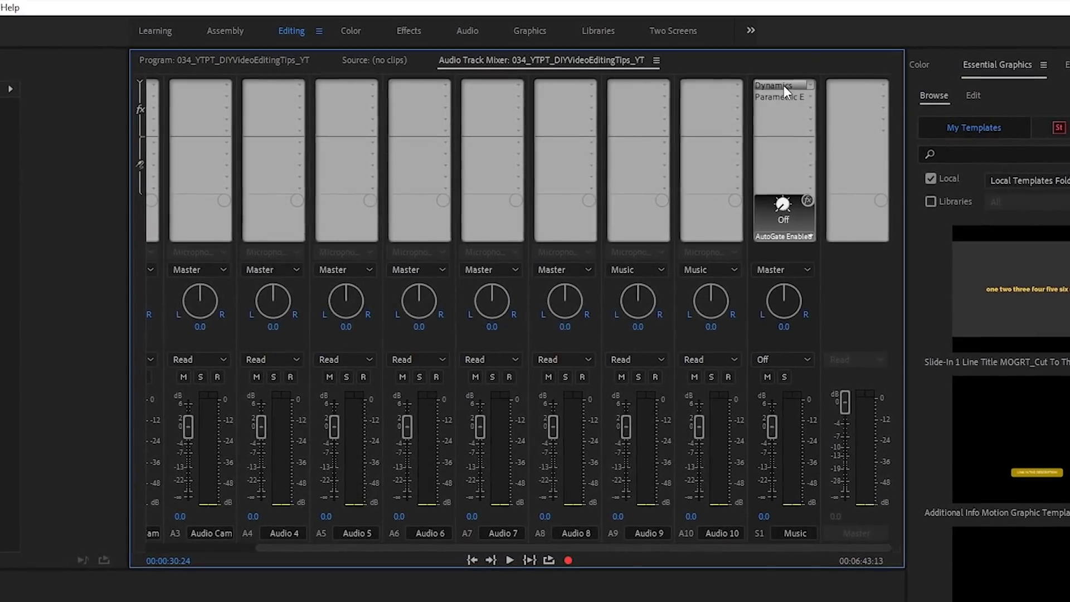
left_click_drag(783, 85, 783, 109)
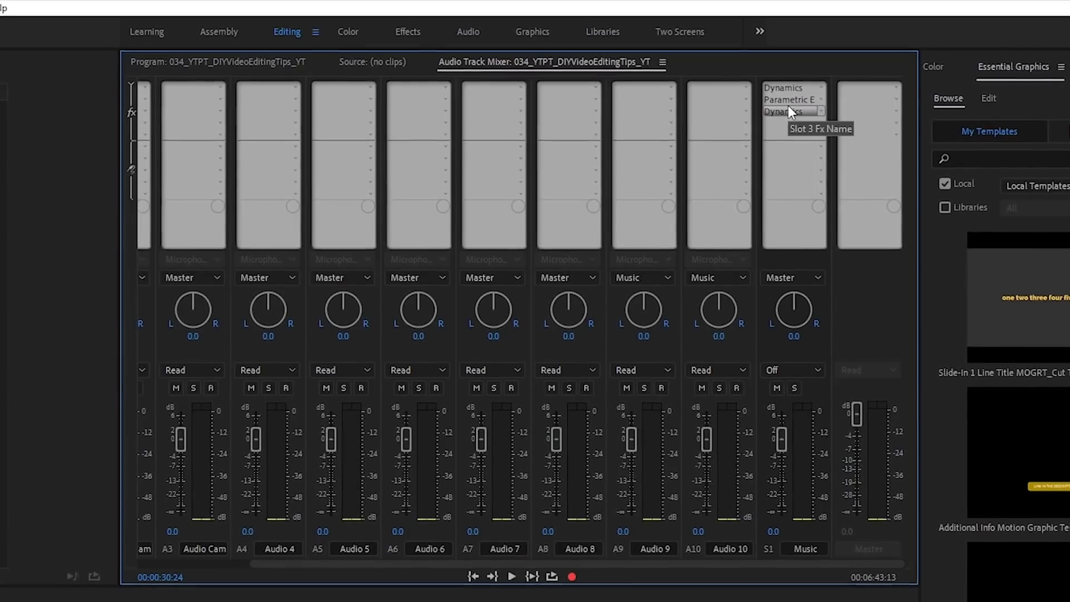
left_click_drag(788, 111, 668, 119)
left_click(706, 116)
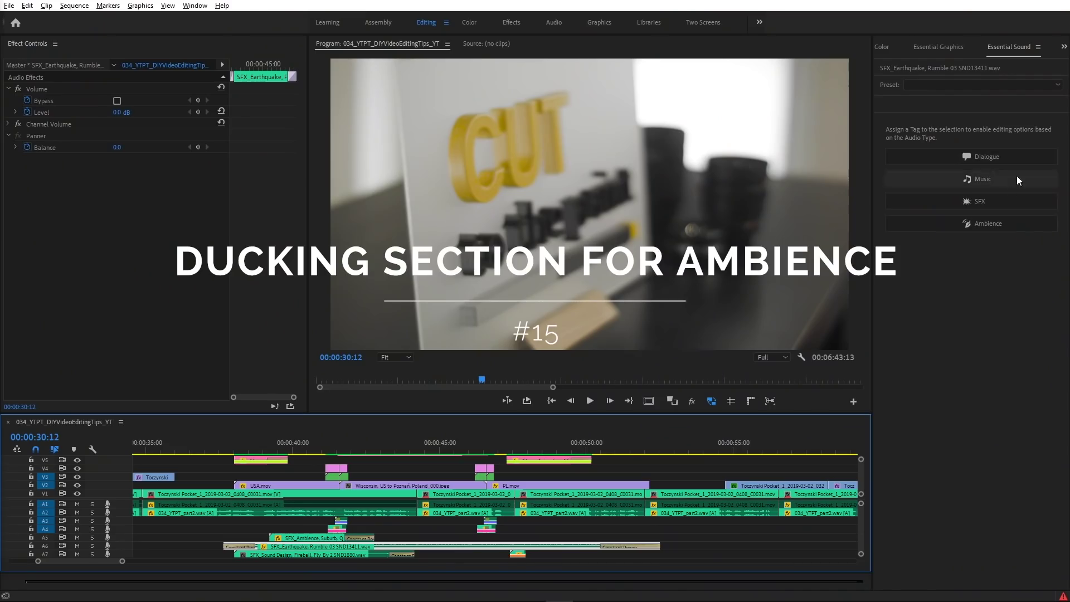
Tag the earthquake sound effect as Ambience in Essential Sound and enable Ducking
left_click(990, 221)
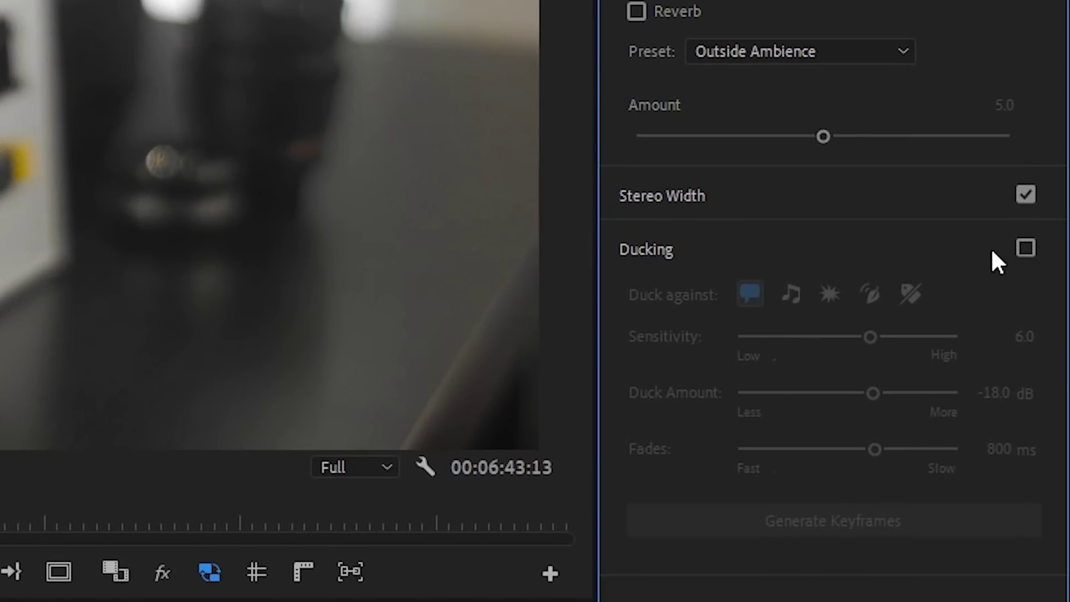
left_click(1025, 251)
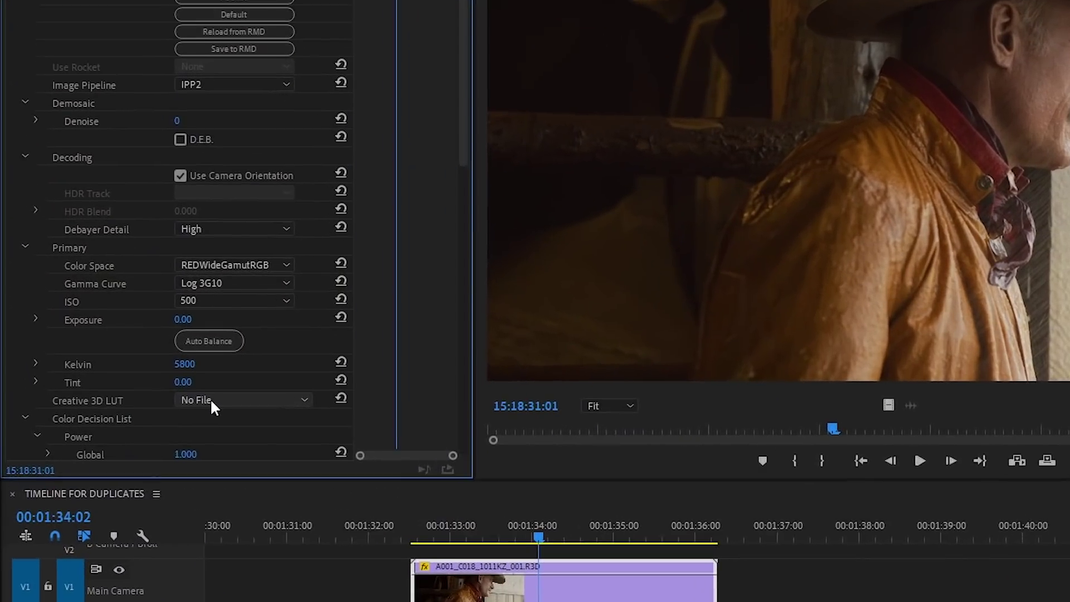
left_click(211, 400)
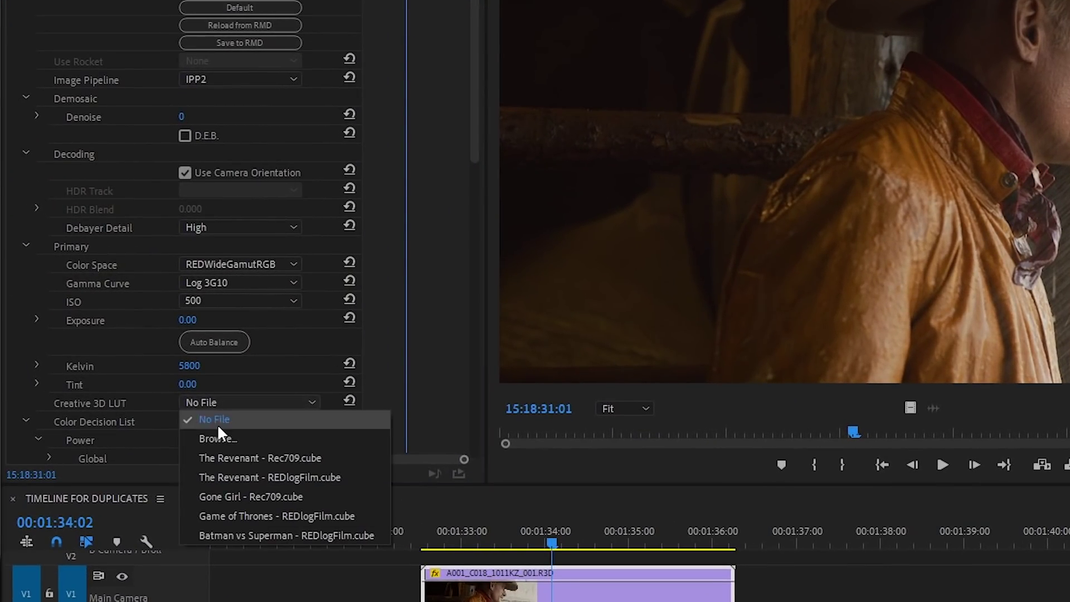
left_click(280, 458)
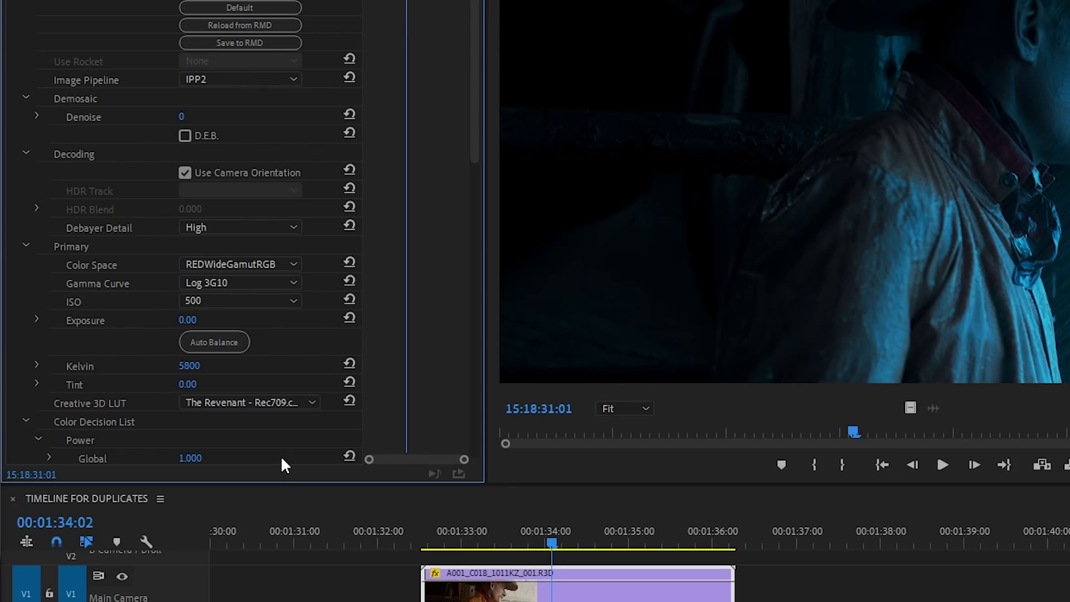
left_click(282, 403)
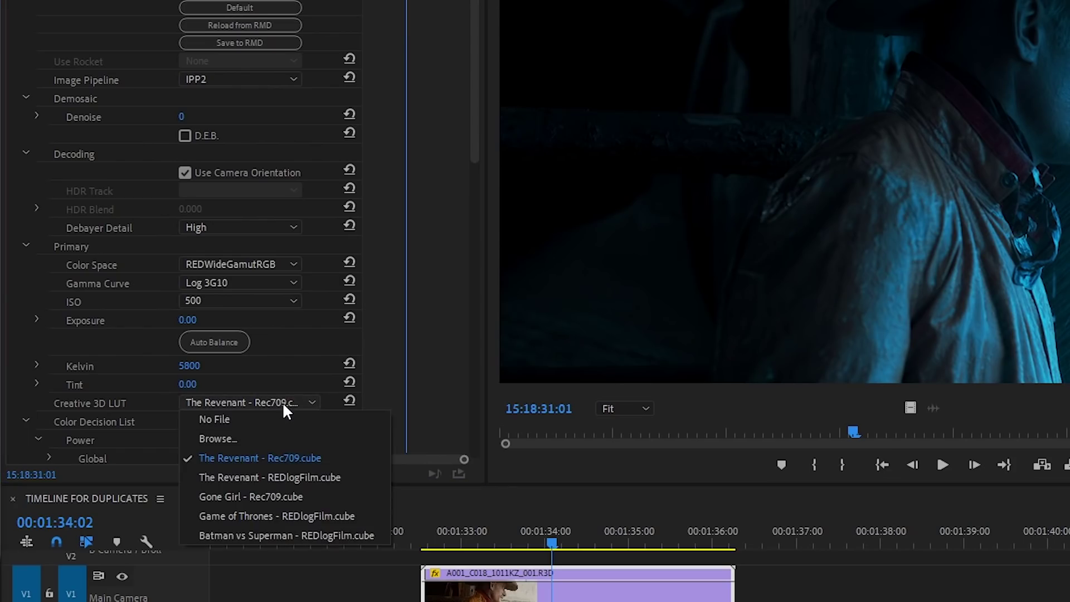
left_click(292, 497)
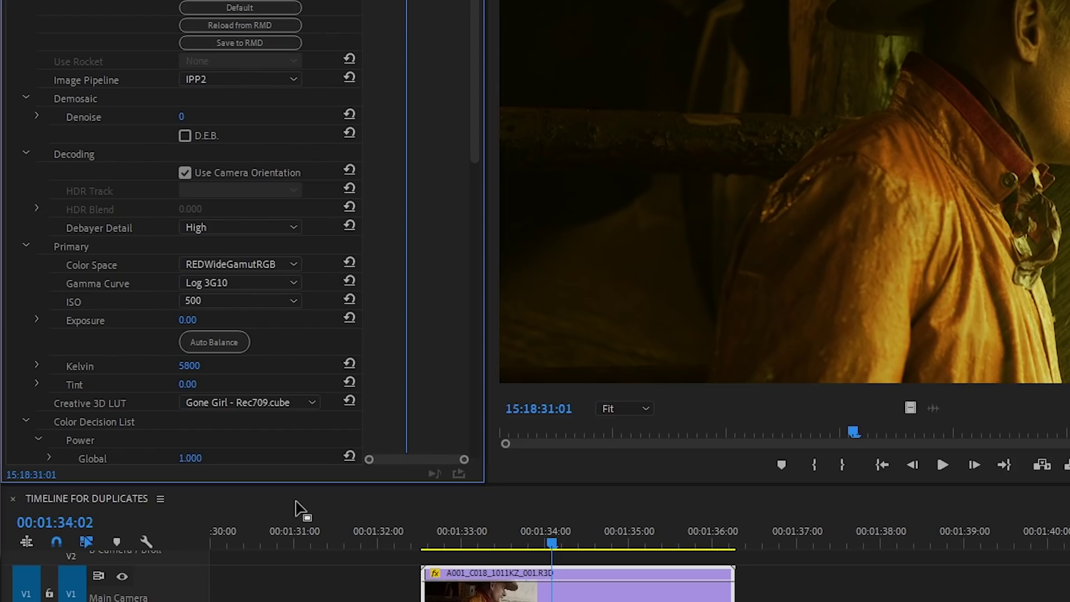
left_click(289, 402)
left_click(266, 415)
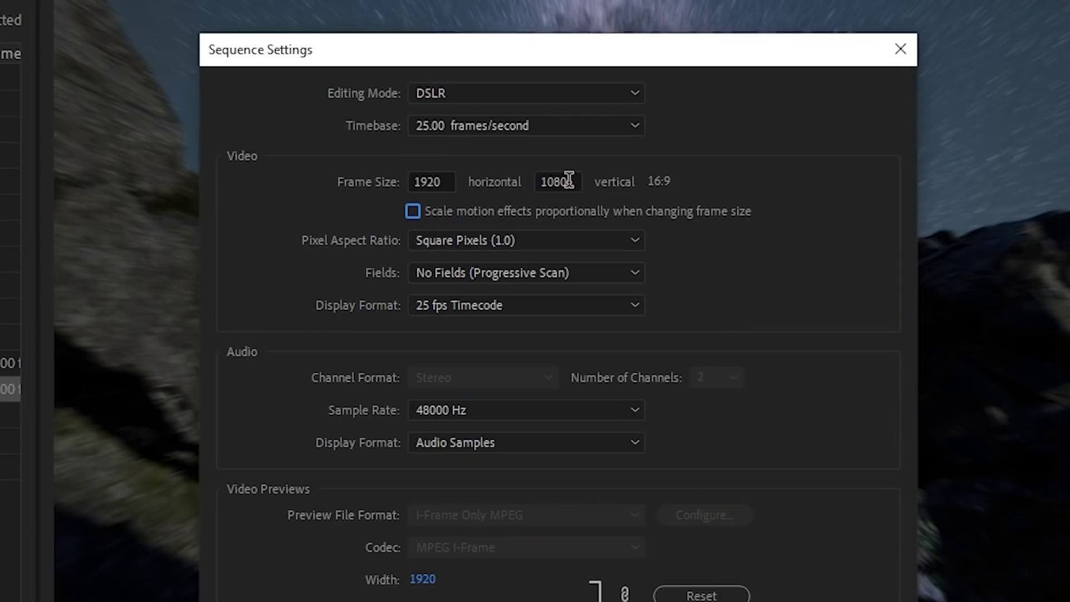
Set the sequence frame size to 1280 × 720 and tick Scale motion effects proportionally
double_click(563, 179)
type("72")
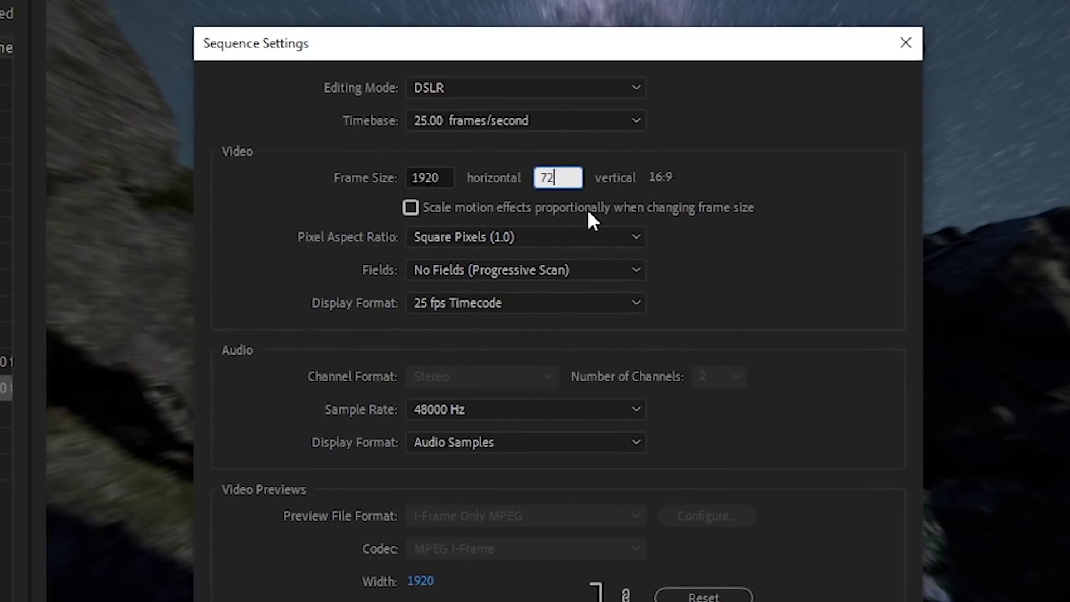
type("0")
double_click(443, 178)
type("1280")
left_click(408, 202)
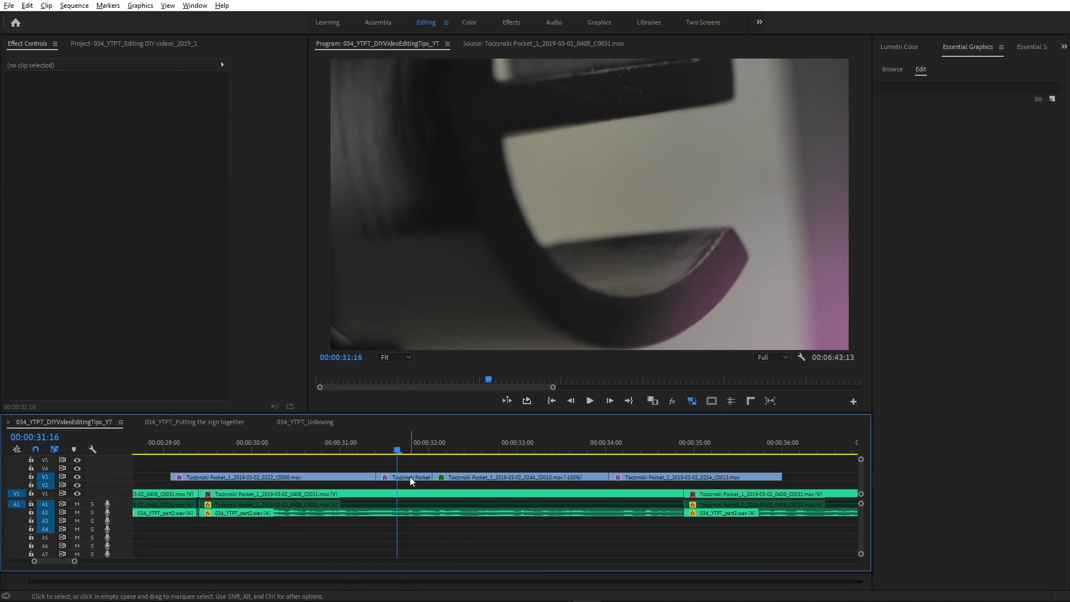
Render and Replace the V3 clip with the Match Source - Apple ProRes 422 LT preset, excluding video effects
right_click(411, 477)
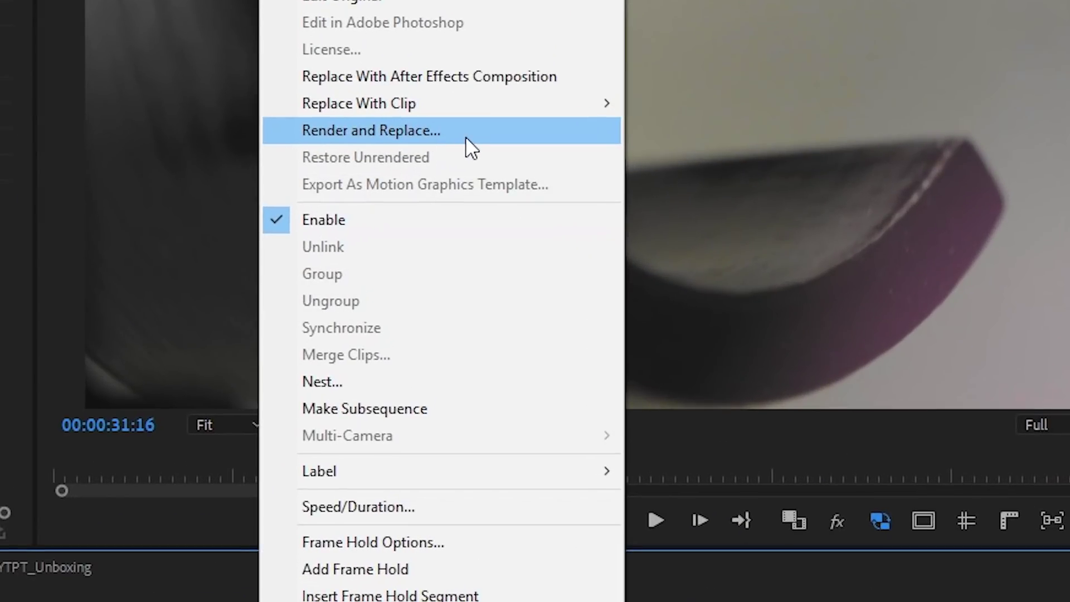
left_click(466, 136)
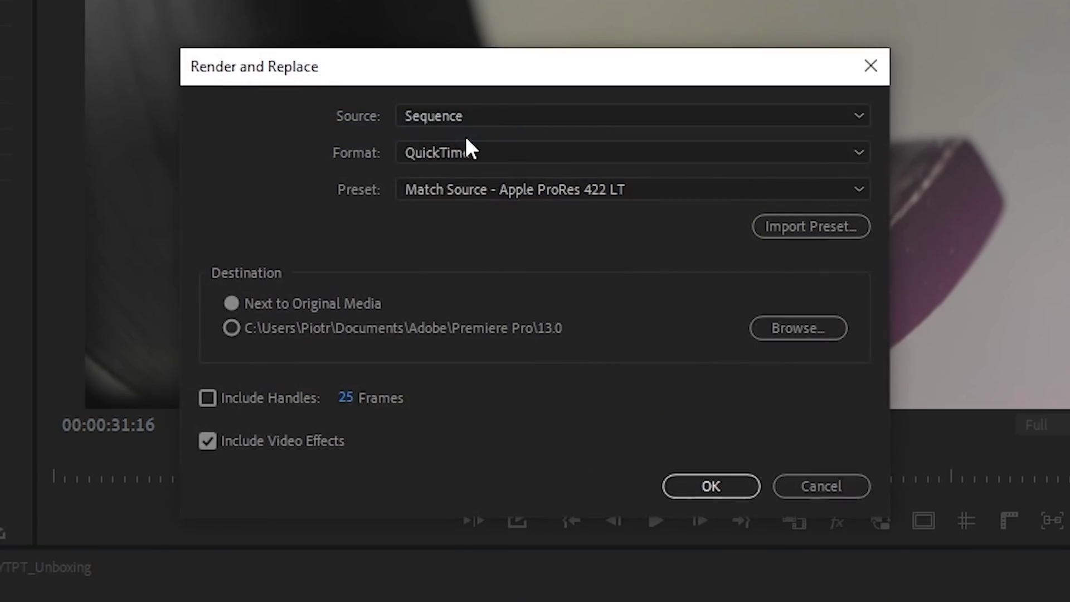
left_click(482, 190)
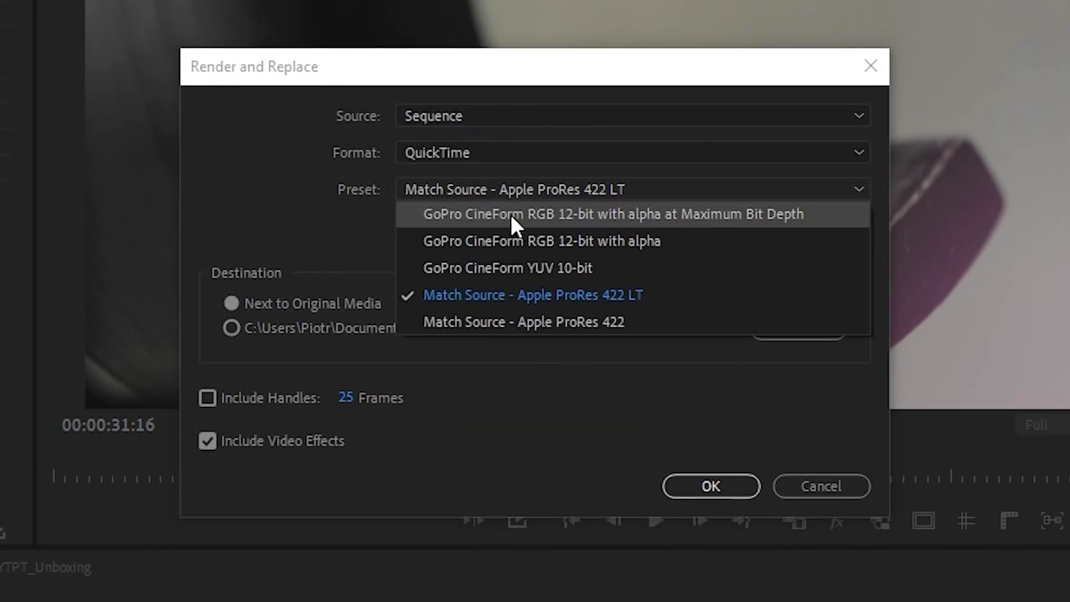
left_click(550, 296)
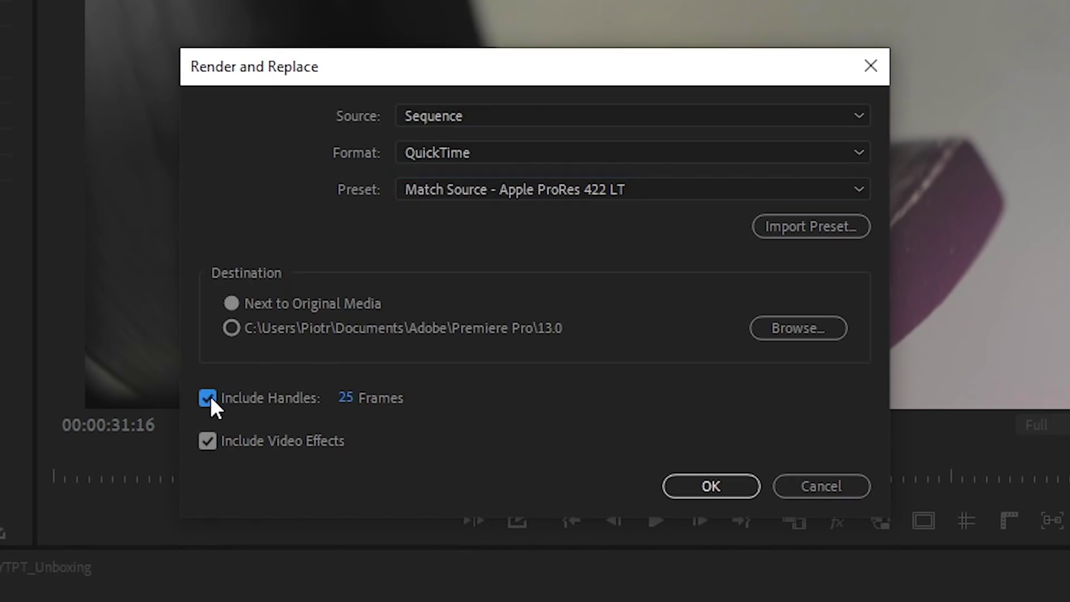
left_click(208, 441)
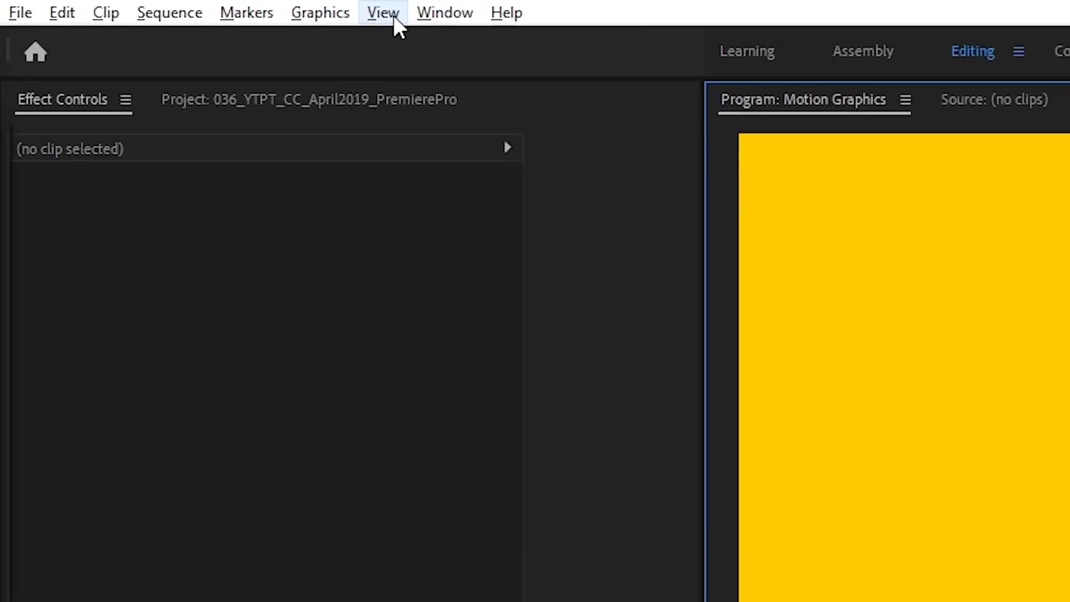
Turn on Show Guides from the View menu so safe-margin guides overlay the title
left_click(395, 17)
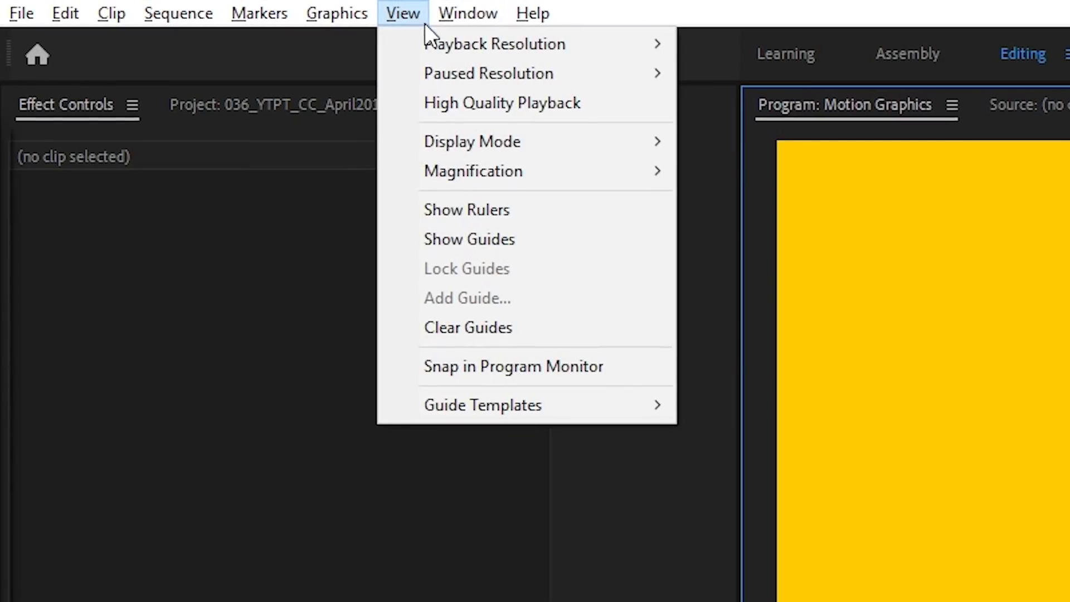
mouse_move(527, 81)
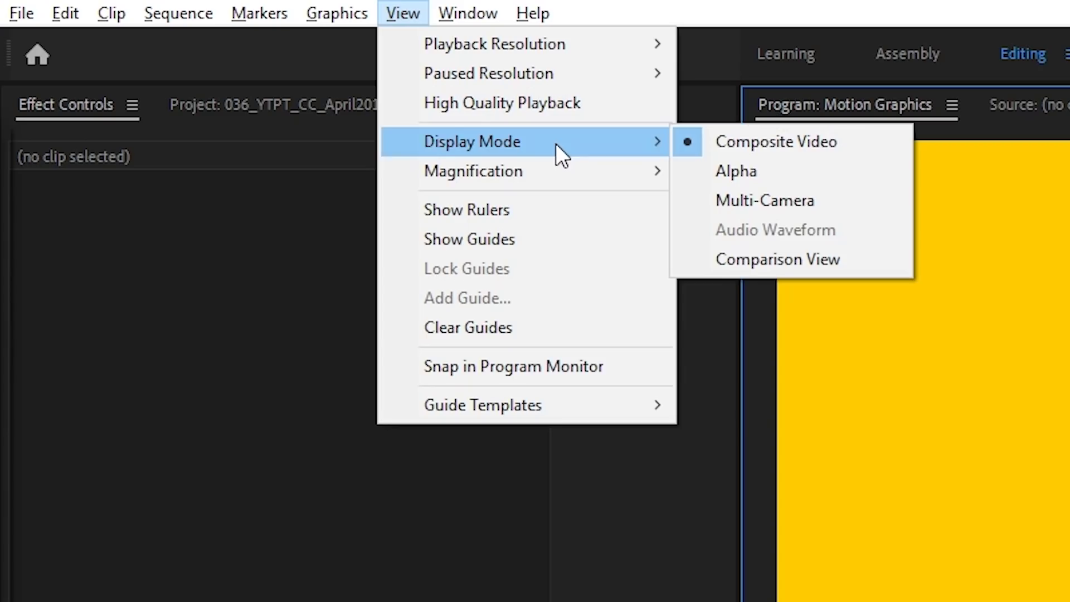
mouse_move(556, 173)
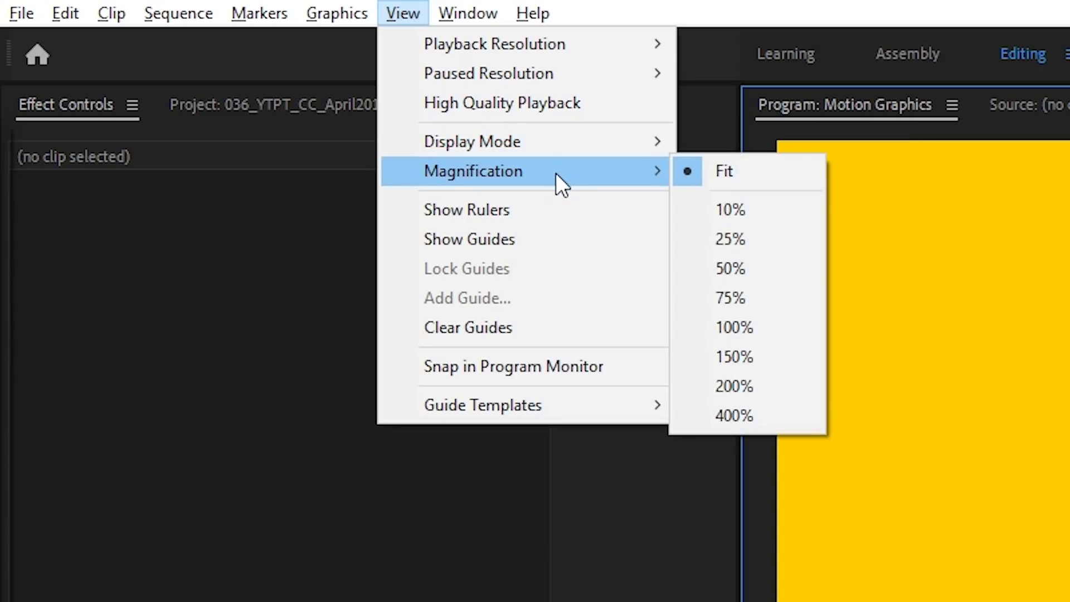
mouse_move(593, 406)
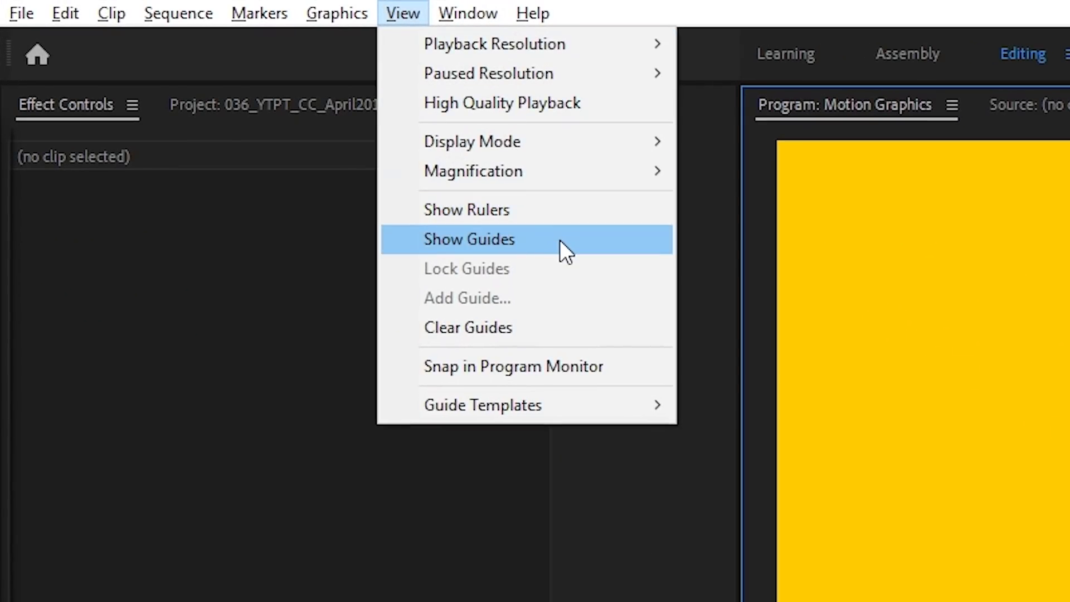
left_click(560, 239)
Snap the text layer onto a guide, then make that guide purple with its position in pixels
left_click_drag(614, 242, 635, 260)
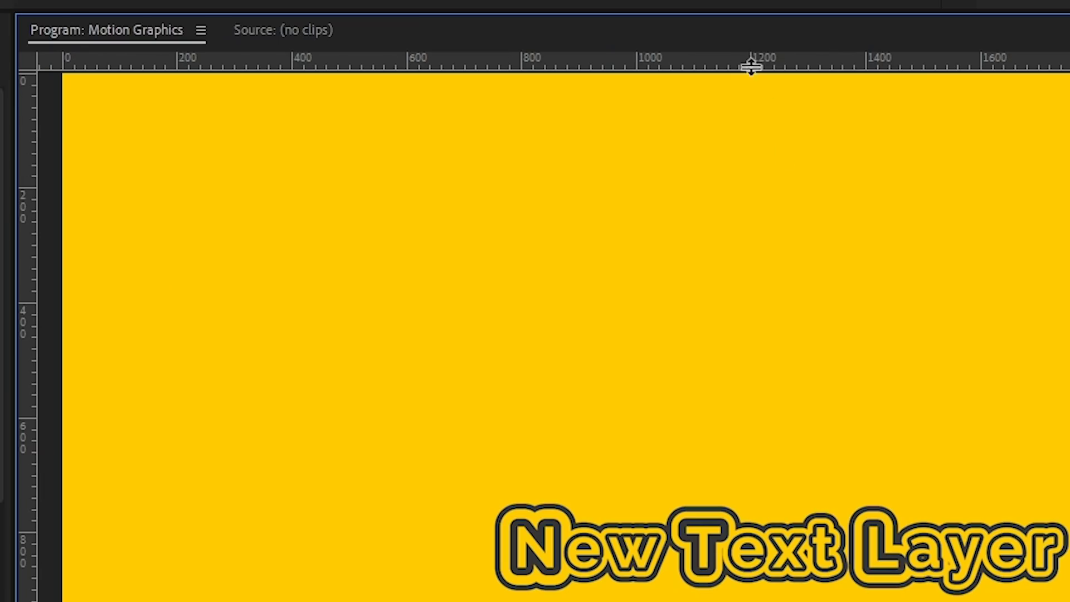
right_click(660, 58)
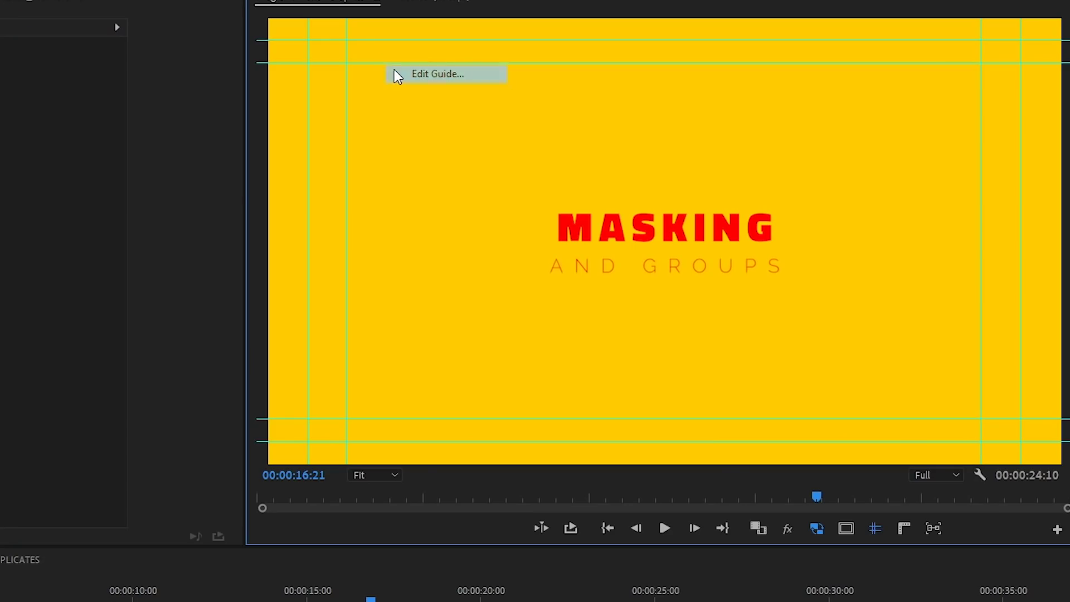
left_click(397, 74)
left_click(549, 363)
left_click(565, 375)
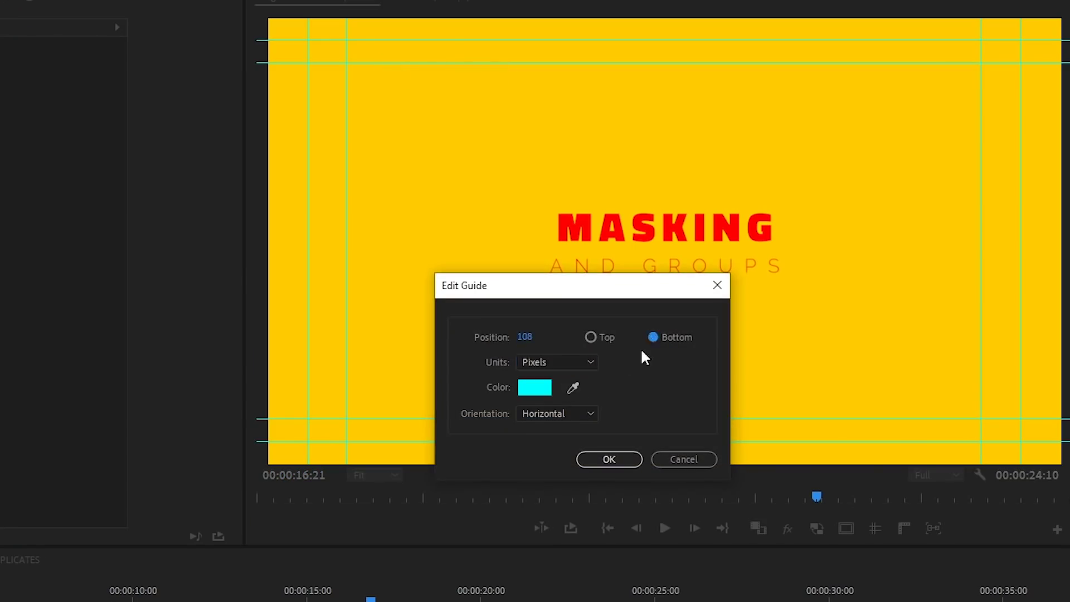
left_click(535, 387)
left_click(631, 470)
left_click(741, 289)
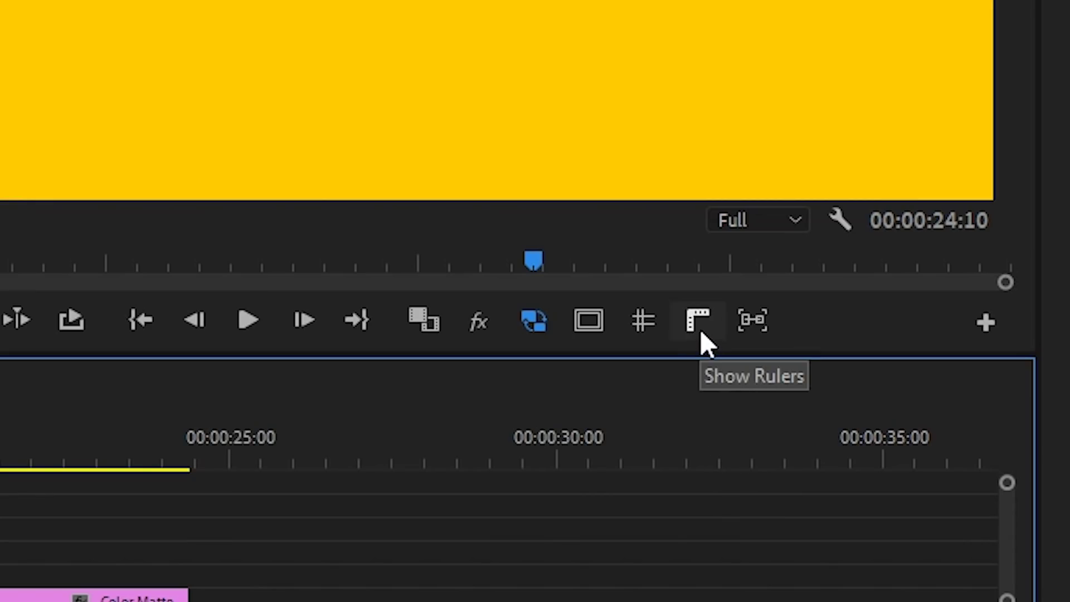
Show rulers and save the current guides as the template 'Full HD Square Guides'
left_click(647, 326)
left_click(168, 6)
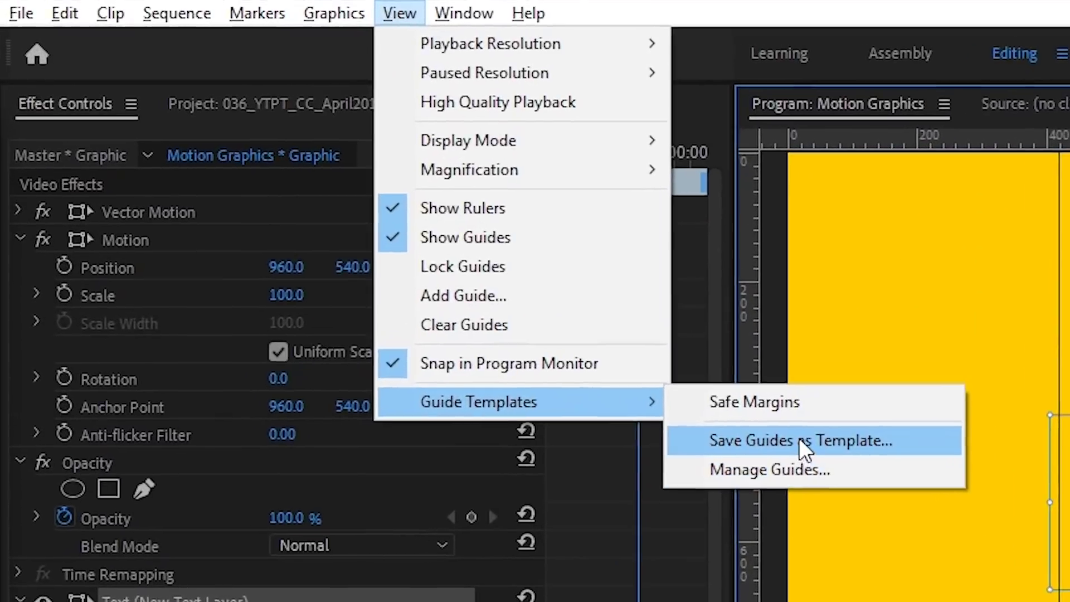
left_click(806, 443)
type("Full HD Square Guides")
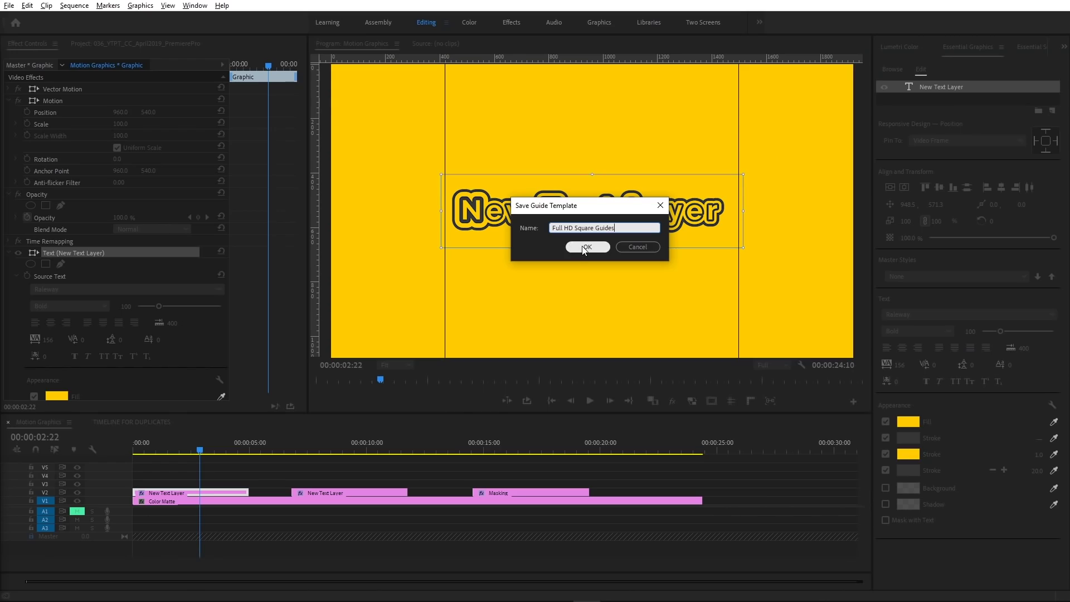
left_click(585, 250)
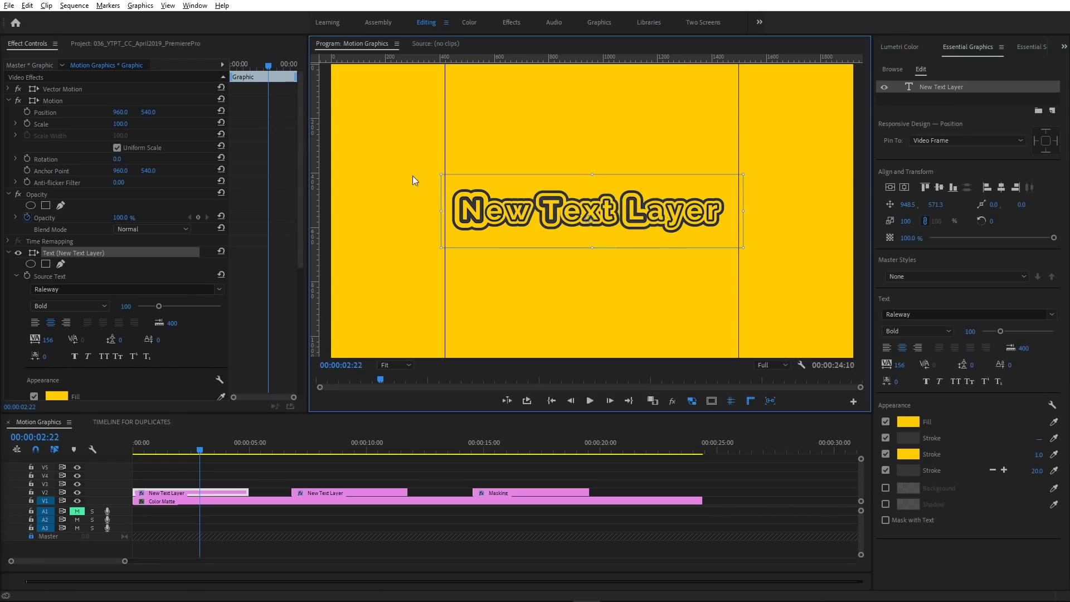
Open Manage Guides and select the Full HD Square Guides template
left_click(167, 5)
mouse_move(255, 171)
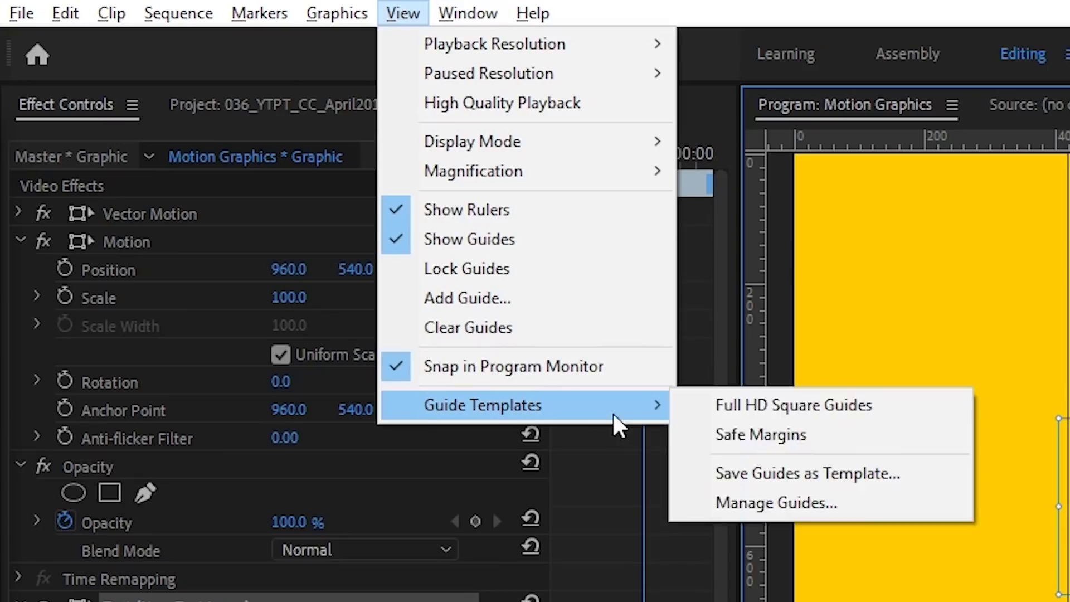
left_click(776, 503)
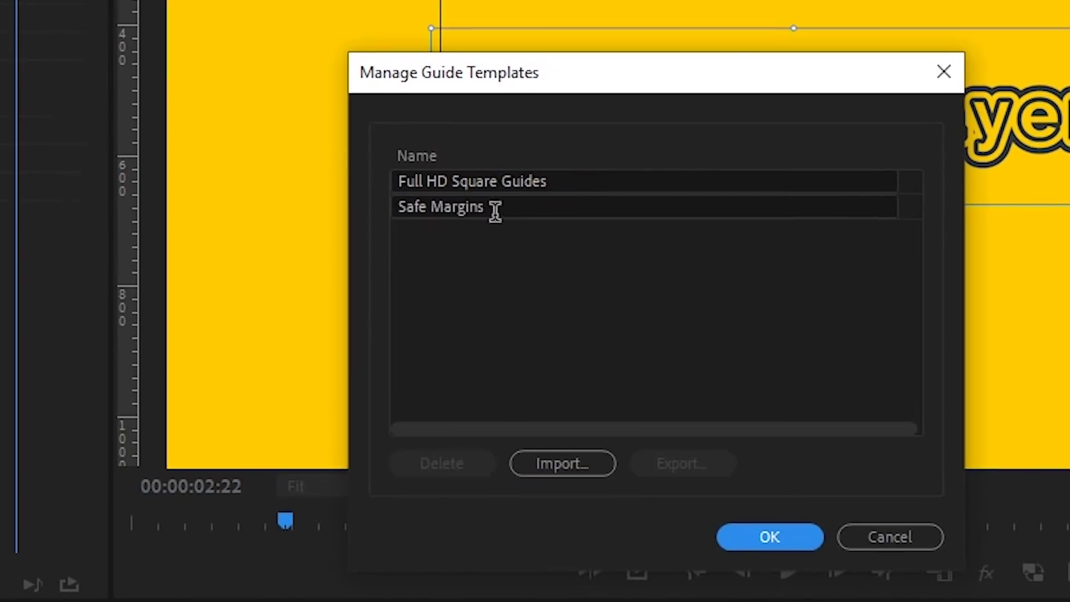
left_click(495, 181)
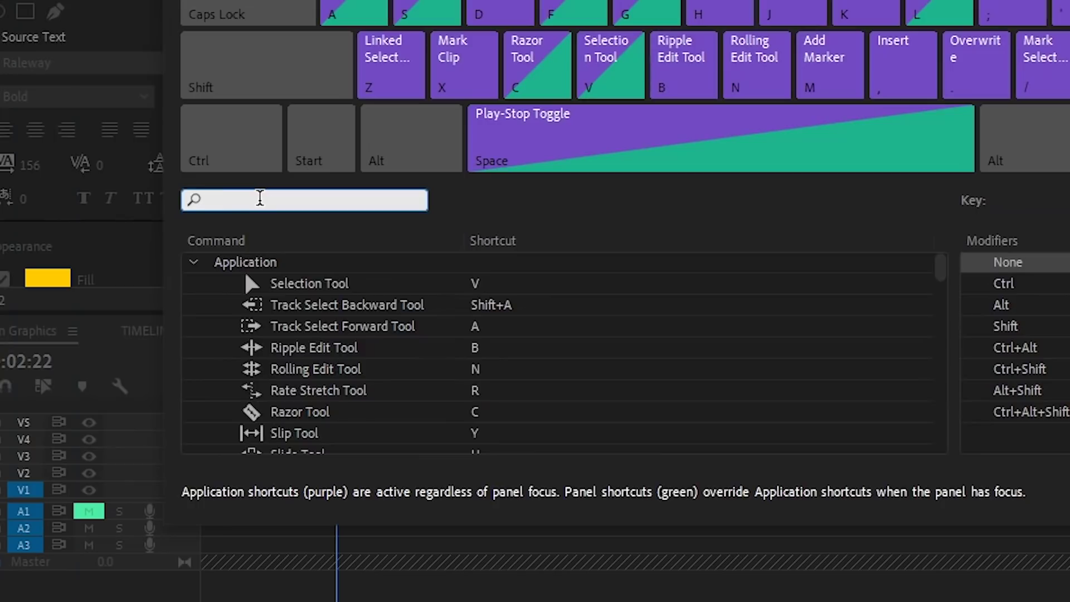
Search the keyboard shortcuts for 'guide' and select the Show Guides command
type("guide")
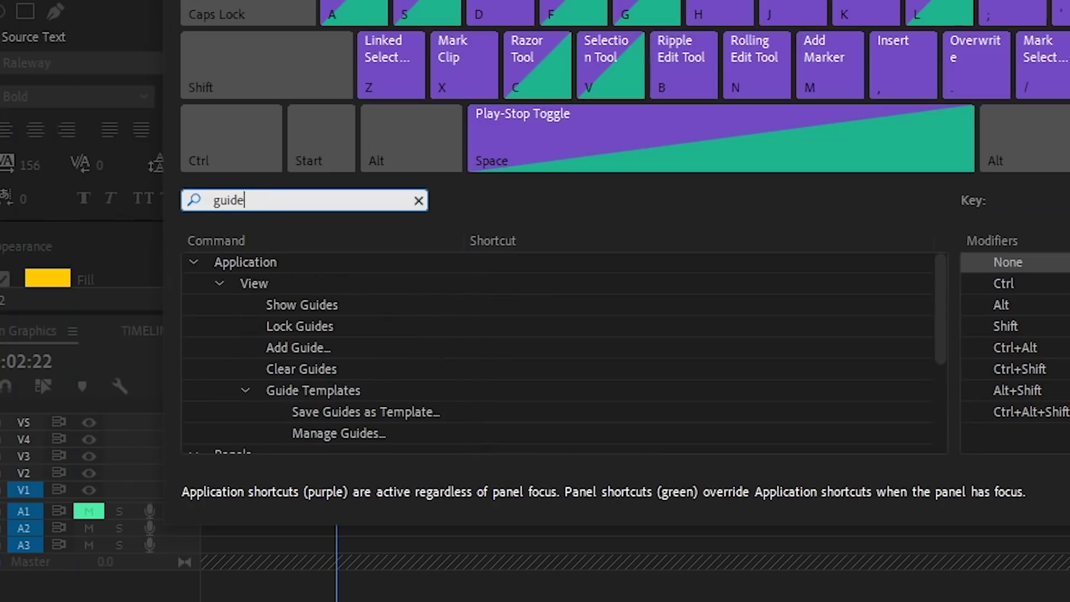
left_click(334, 304)
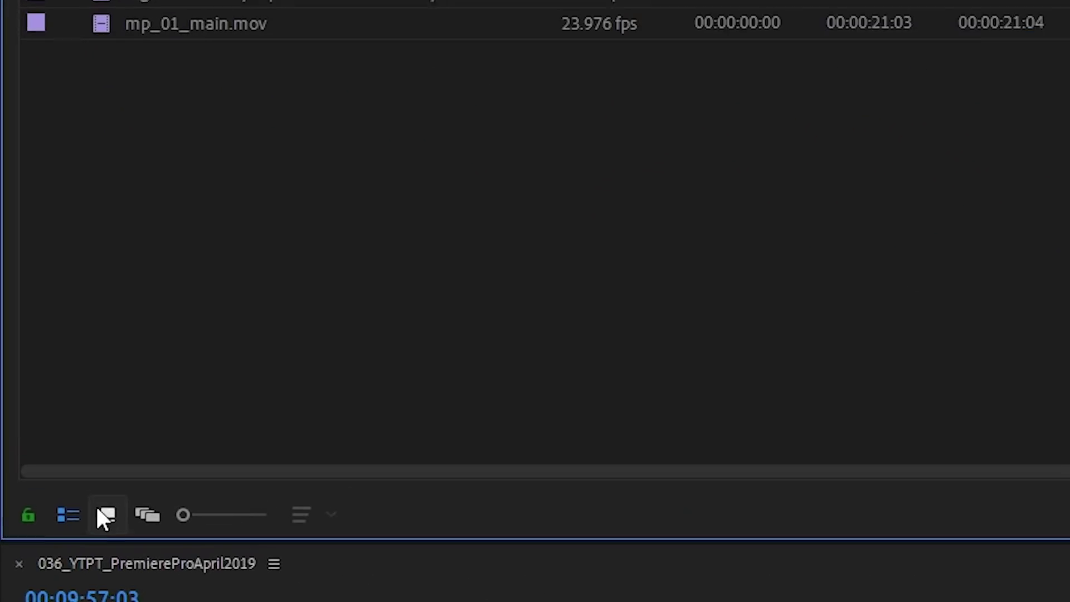
Switch the bin to Freeform view and move the mountain and car clips into separate groups
left_click(147, 512)
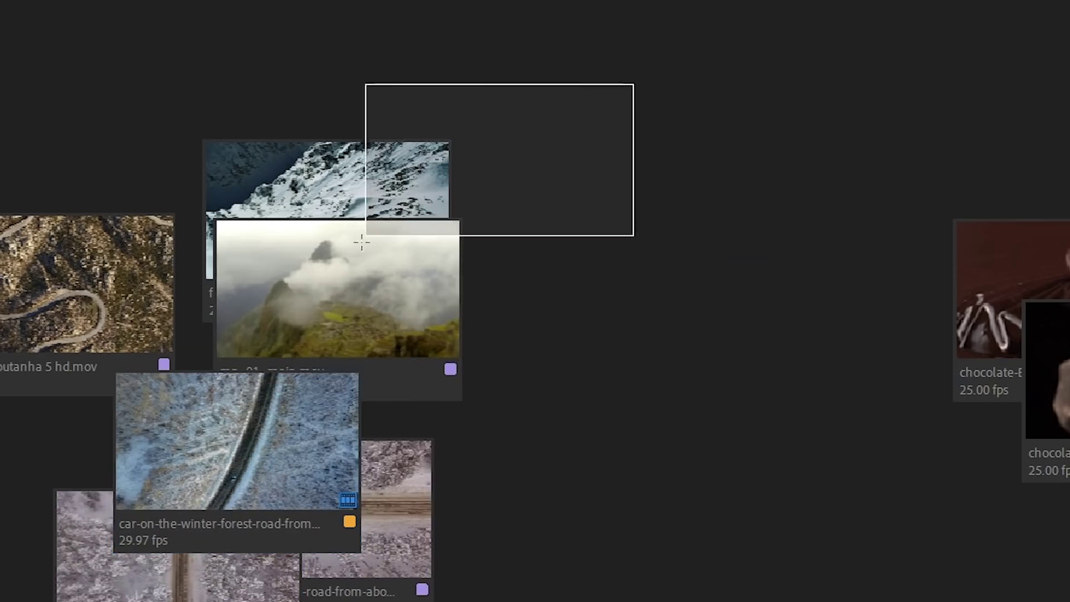
left_click_drag(357, 251, 360, 245)
left_click_drag(370, 186, 799, 200)
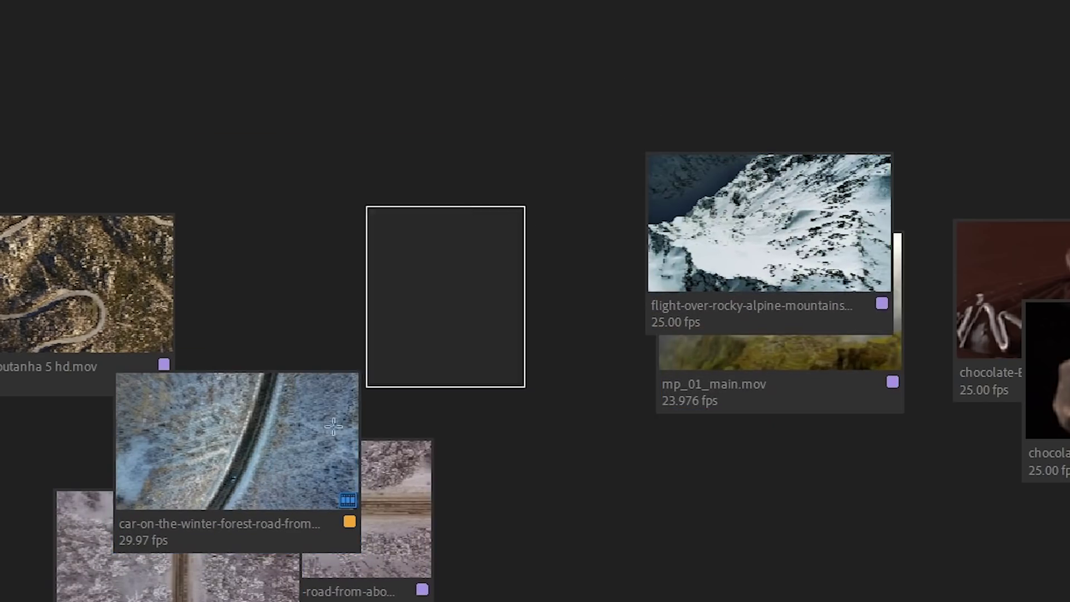
left_click_drag(296, 471, 234, 577)
left_click_drag(279, 433, 451, 205)
Resize the thumbnails, stack the car clips into one pile, and nudge the red clip card
mouse_move(180, 464)
left_mouse_down()
mouse_move(216, 466)
mouse_move(183, 464)
left_mouse_up()
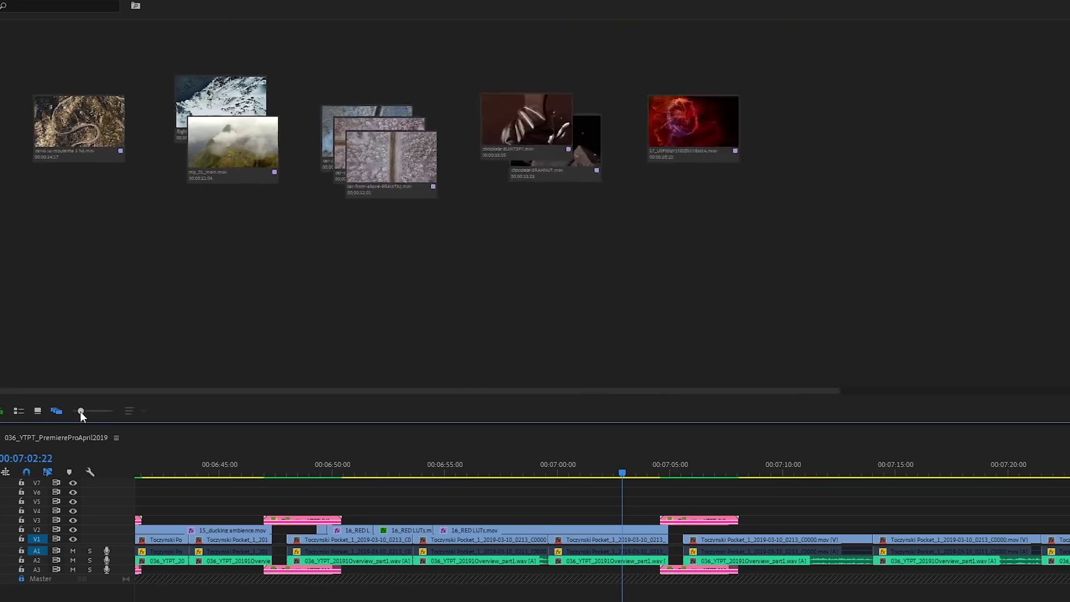
left_click_drag(80, 416, 100, 410)
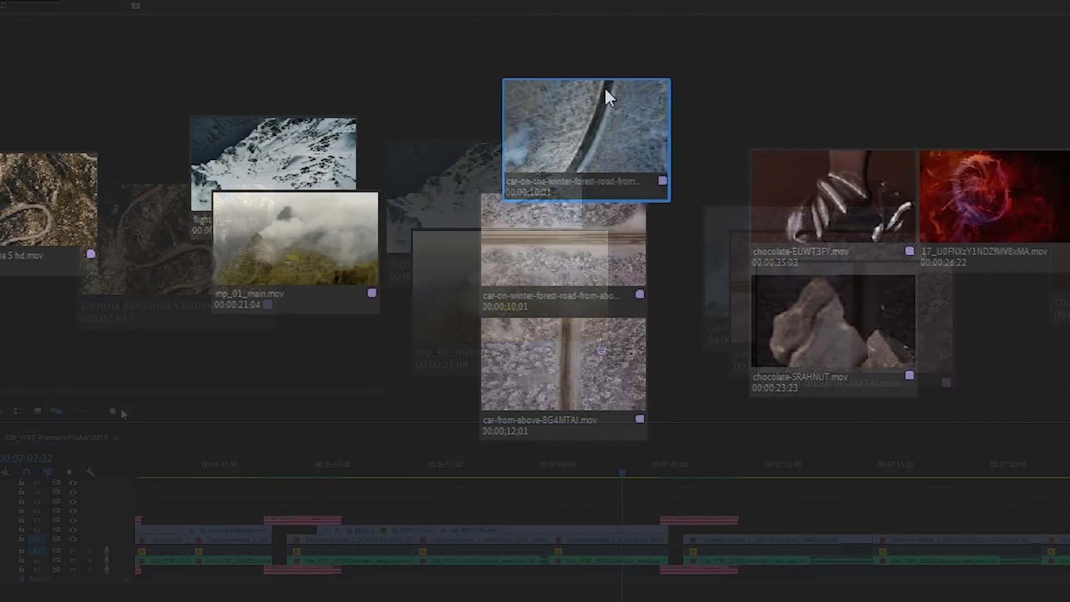
left_click_drag(605, 85, 562, 183)
left_click_drag(590, 342, 619, 242)
left_click(497, 257)
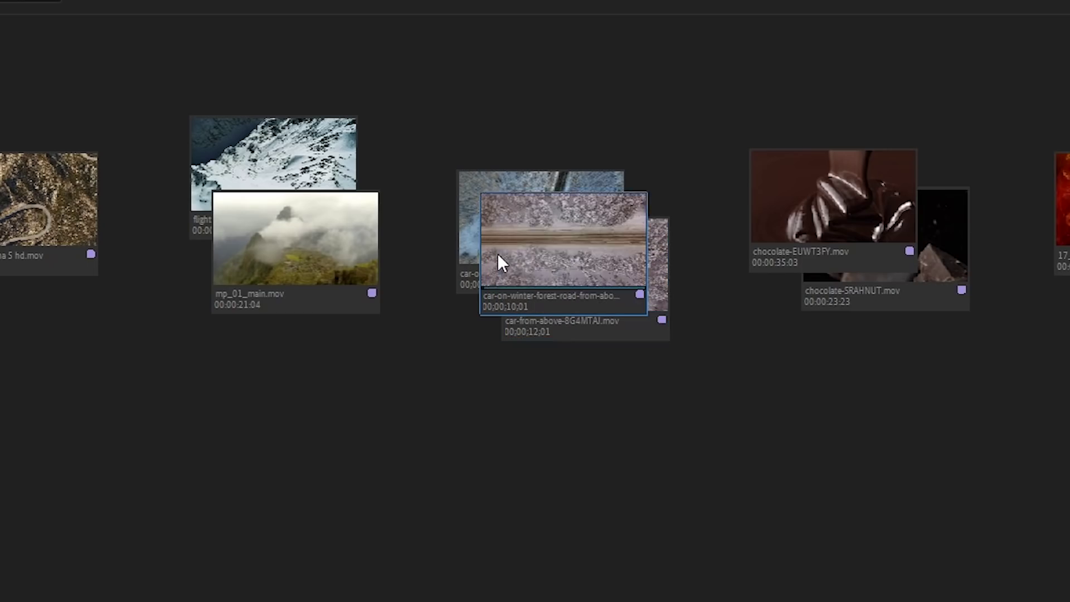
left_click(594, 184)
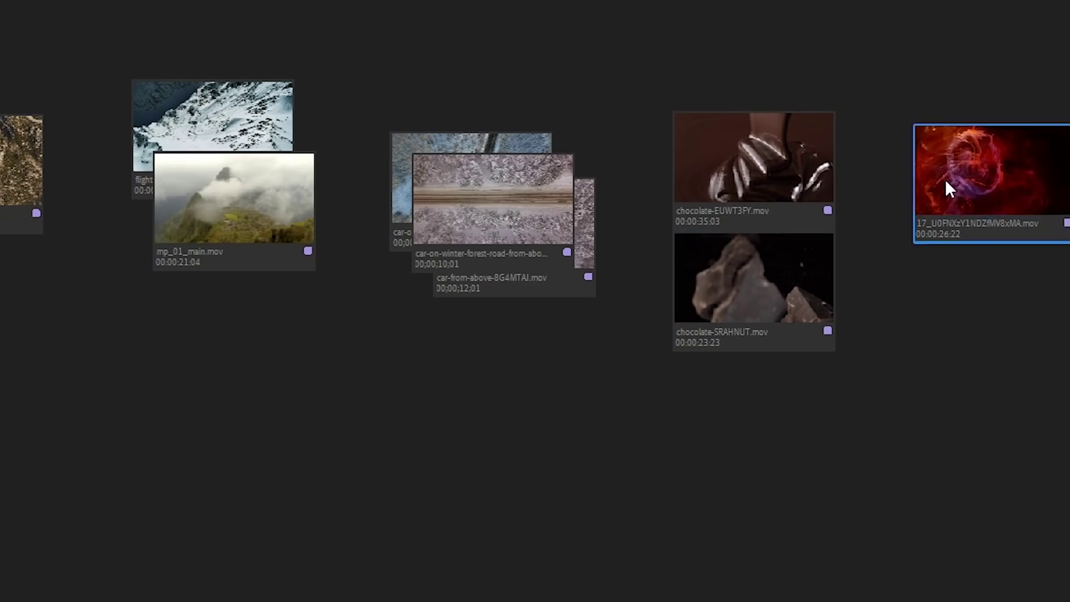
left_click_drag(941, 182, 901, 166)
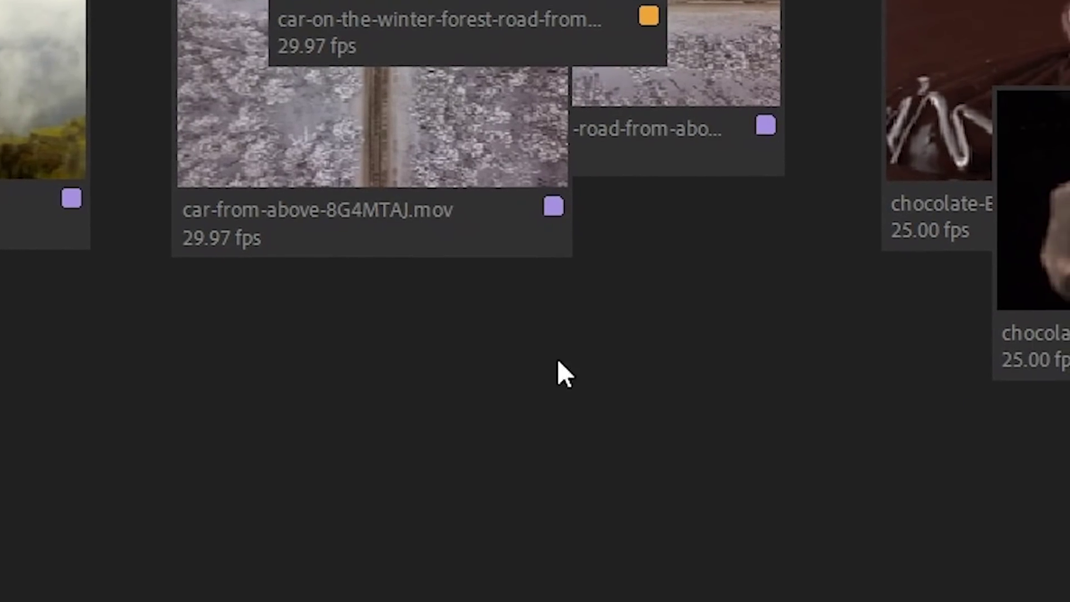
Set clip cards to Large, change the second metadata line, and save the layout as 'Storyboard'
right_click(68, 80)
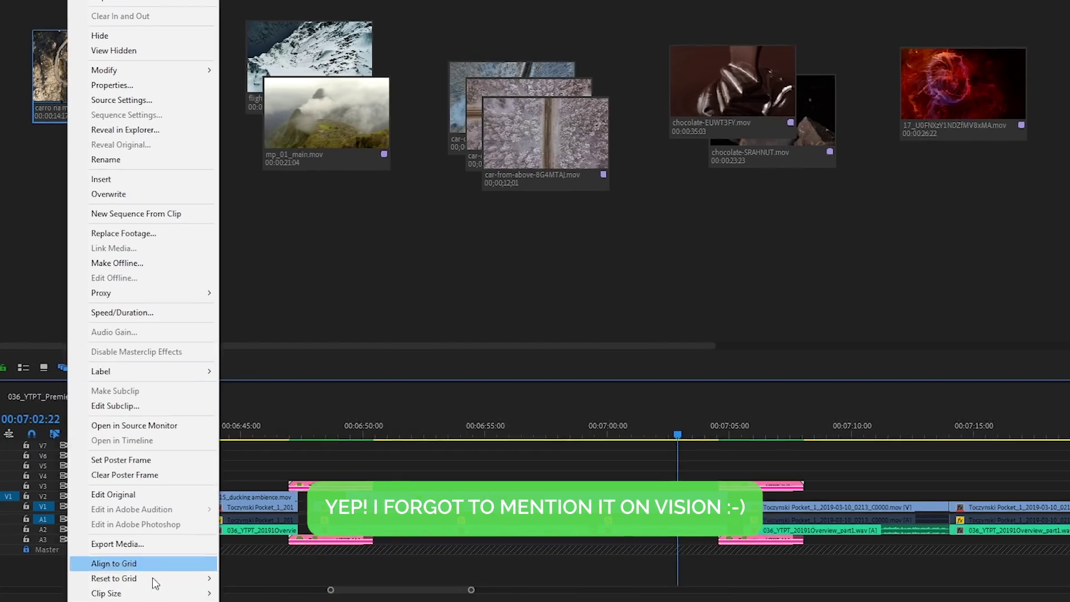
mouse_move(154, 594)
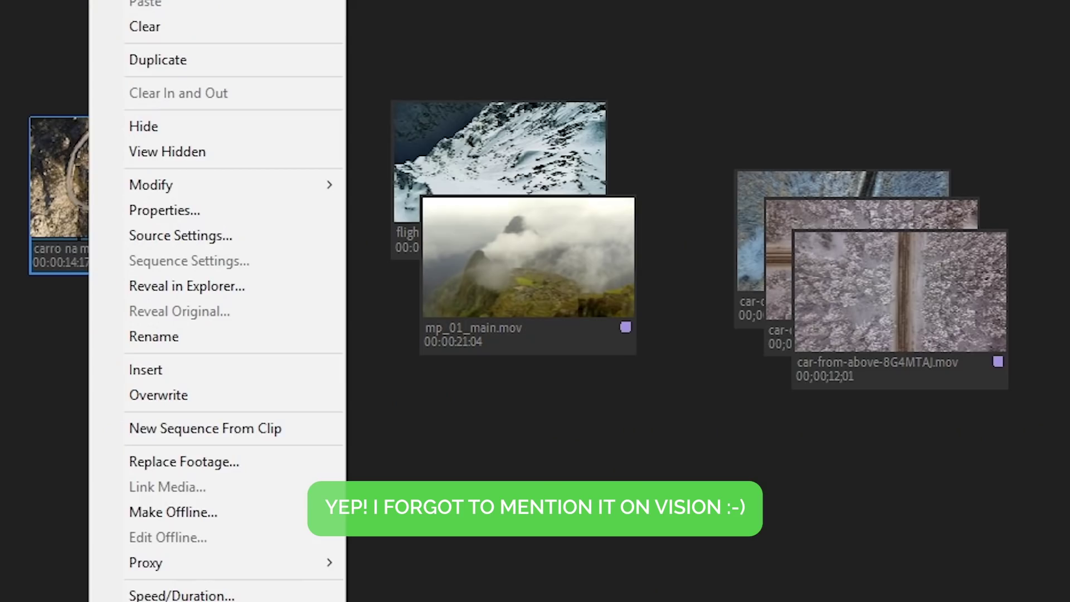
left_click(579, 552)
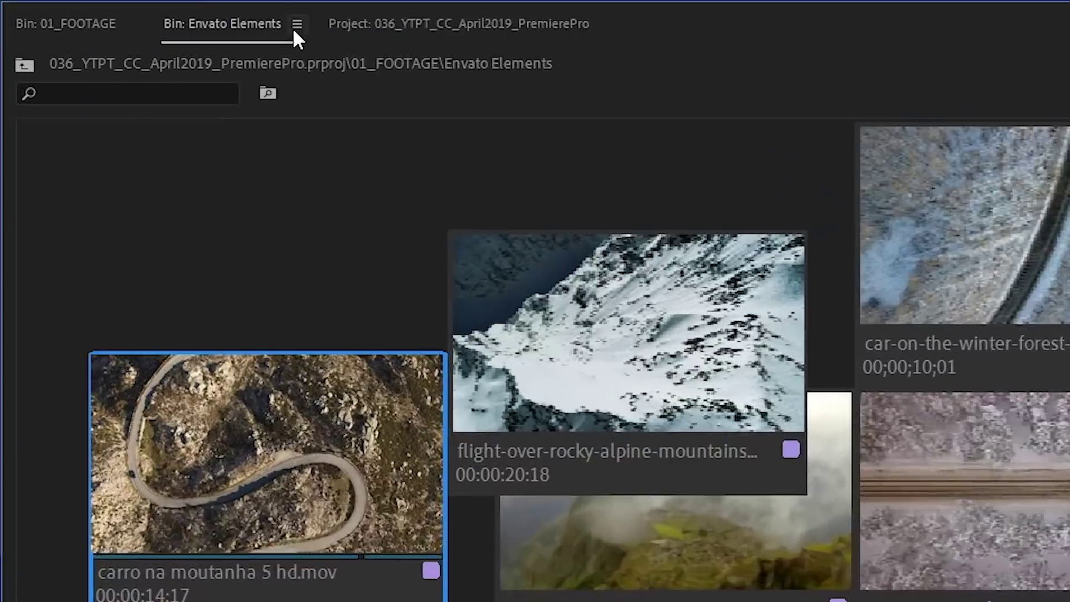
left_click(296, 26)
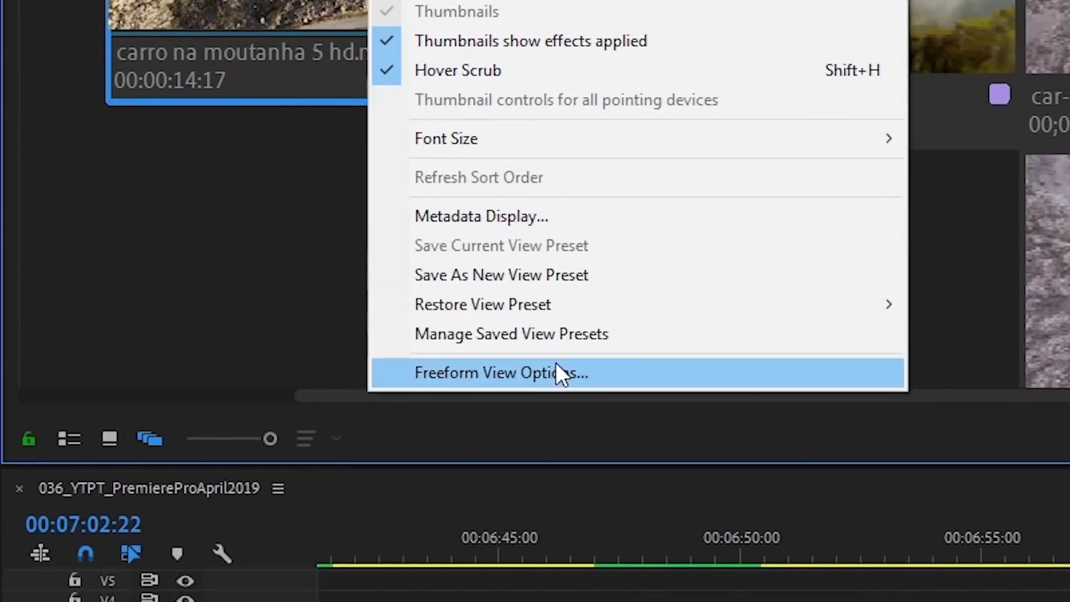
left_click(556, 382)
left_click(486, 112)
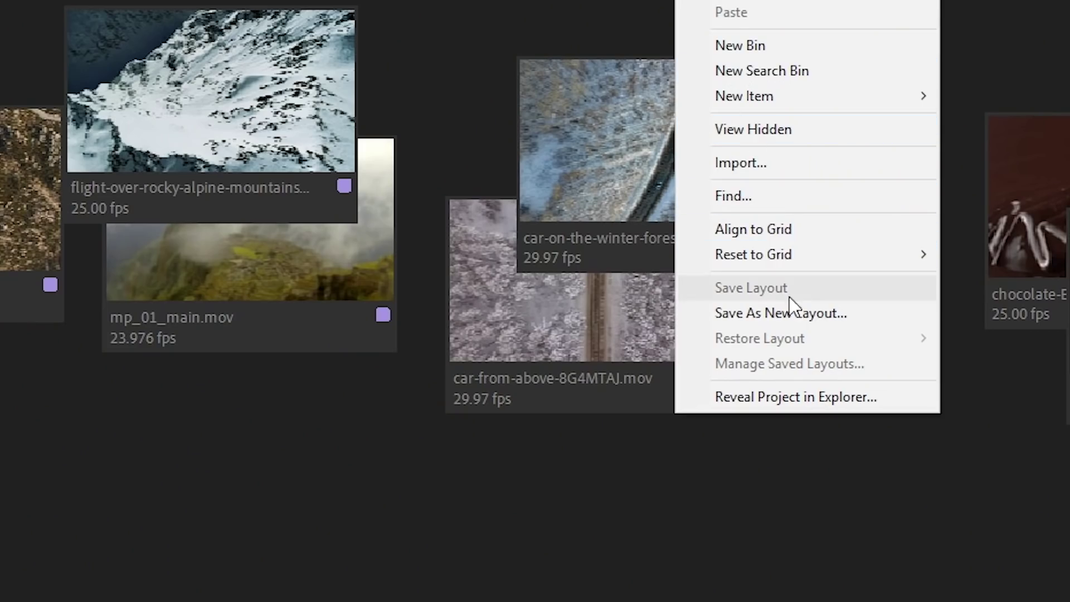
left_click(794, 315)
type("Storyboard")
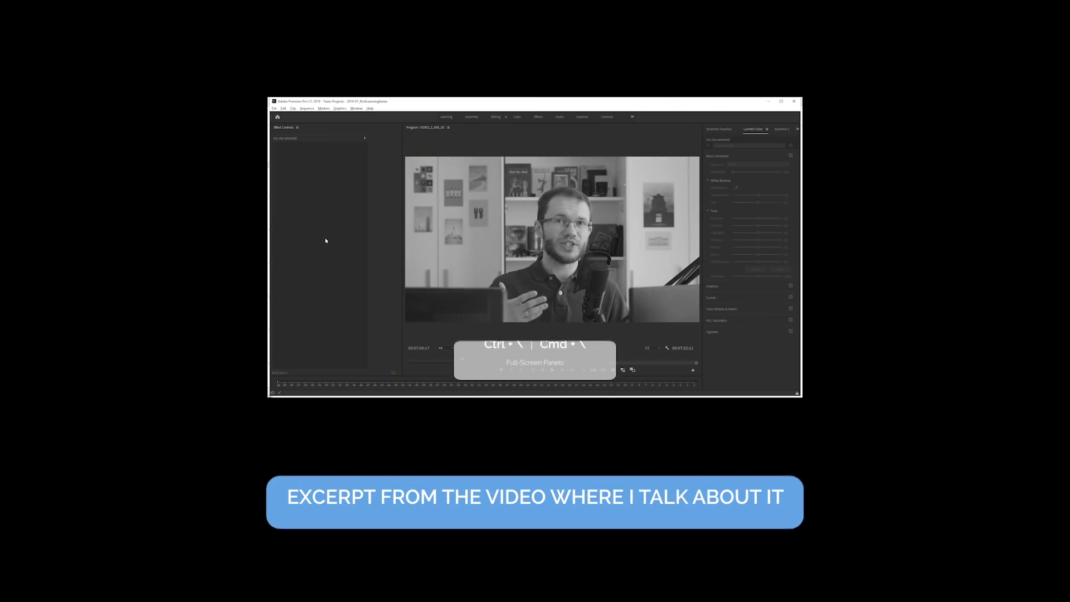
Toggle full-screen panels with Ctrl+\ so Premiere Pro fills the screen
key("ctrl+backslash")
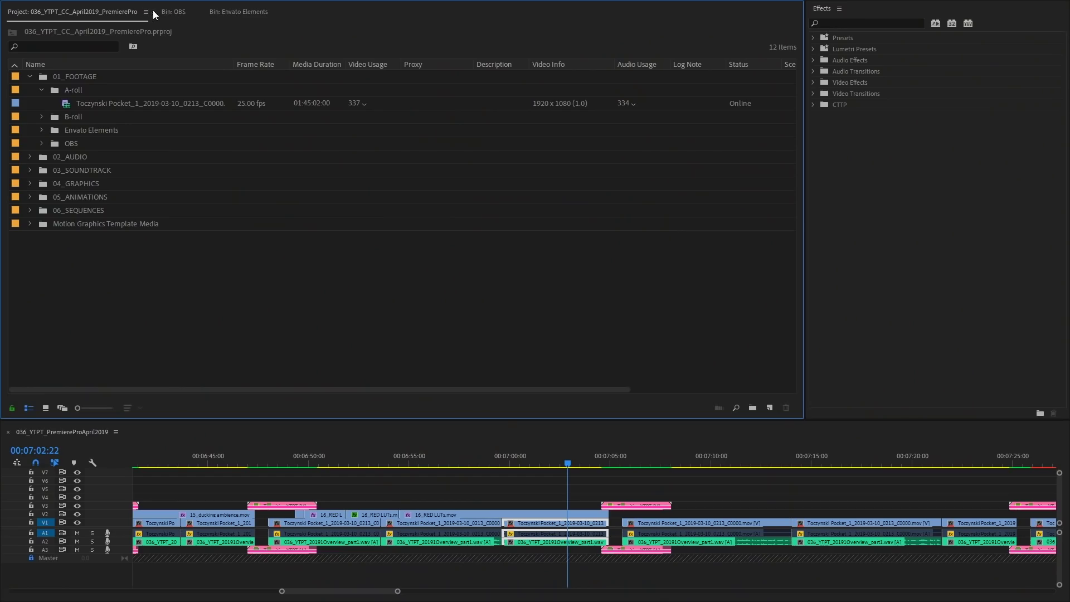
Save the panel view as 'Proxy View Preset' on shortcut Project View Preset 1, then open Metadata Display
left_click(145, 12)
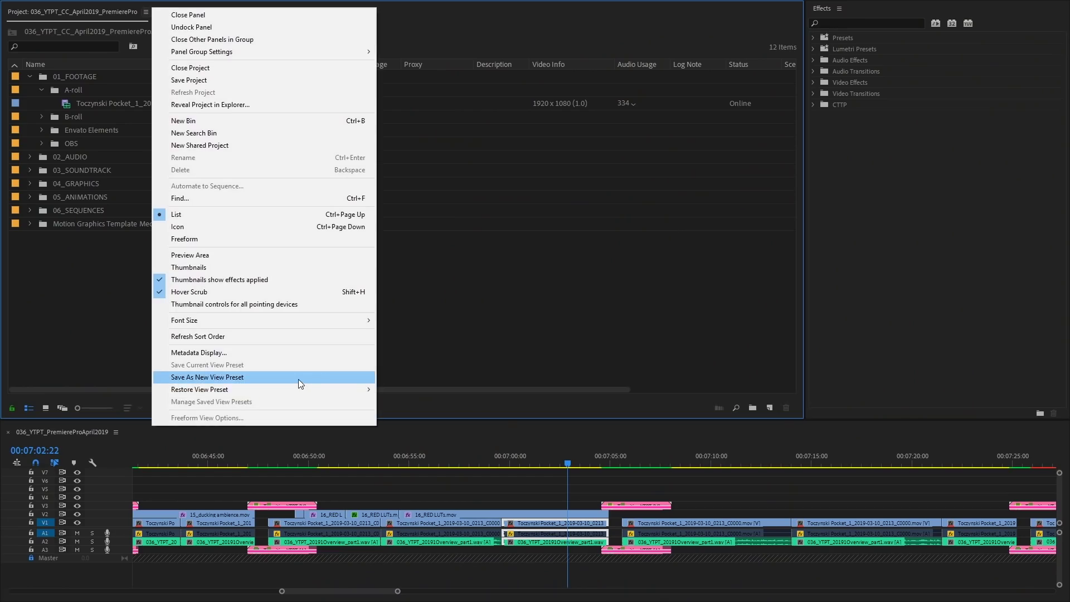
left_click(299, 378)
type("Proxy")
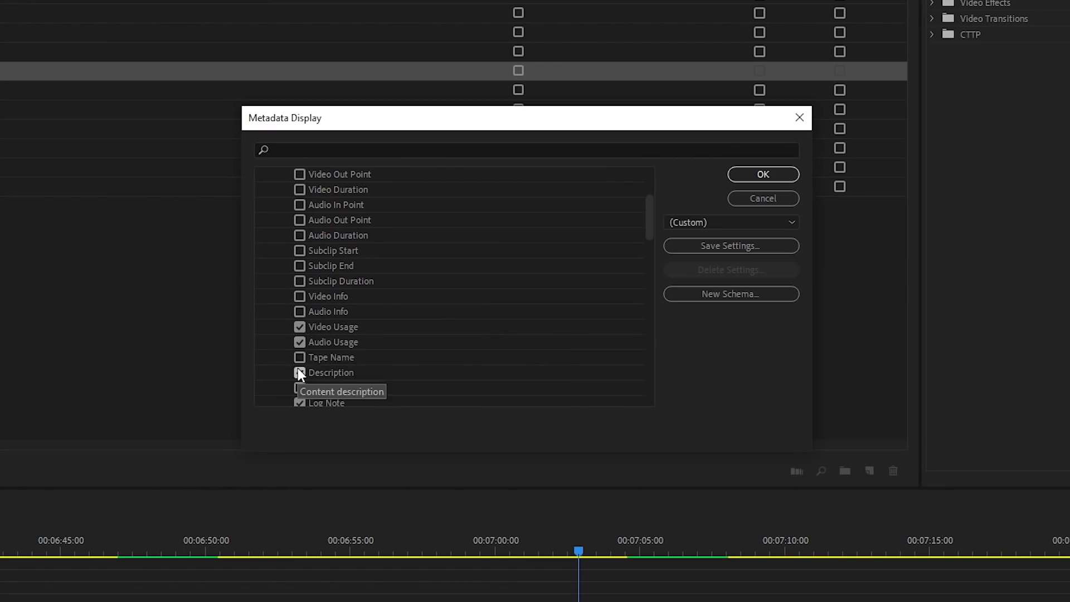
left_click(300, 372)
scroll(297, 374, "down", 3)
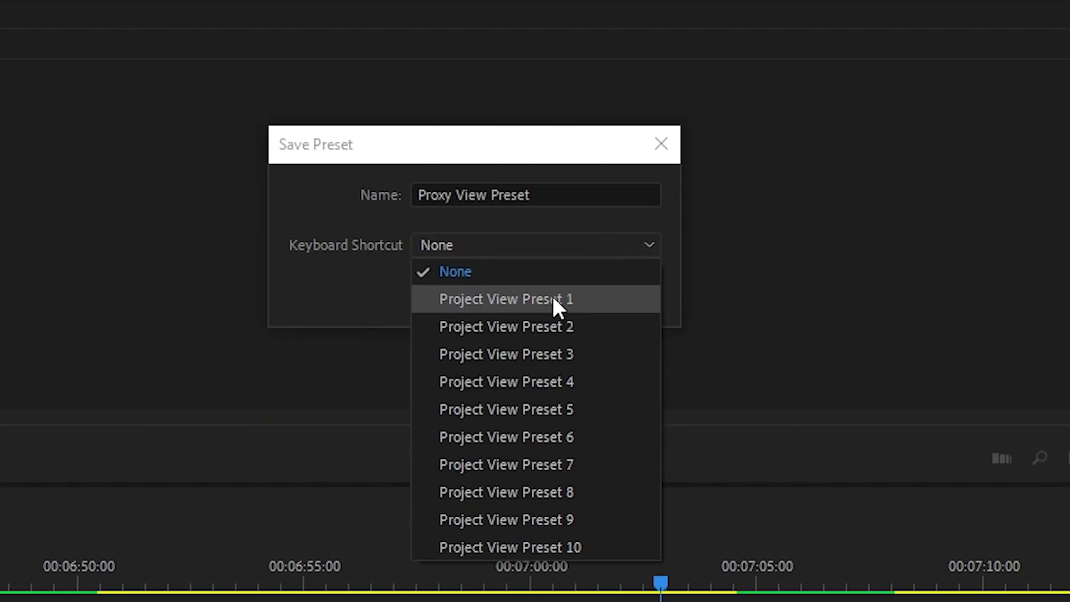
left_click(555, 299)
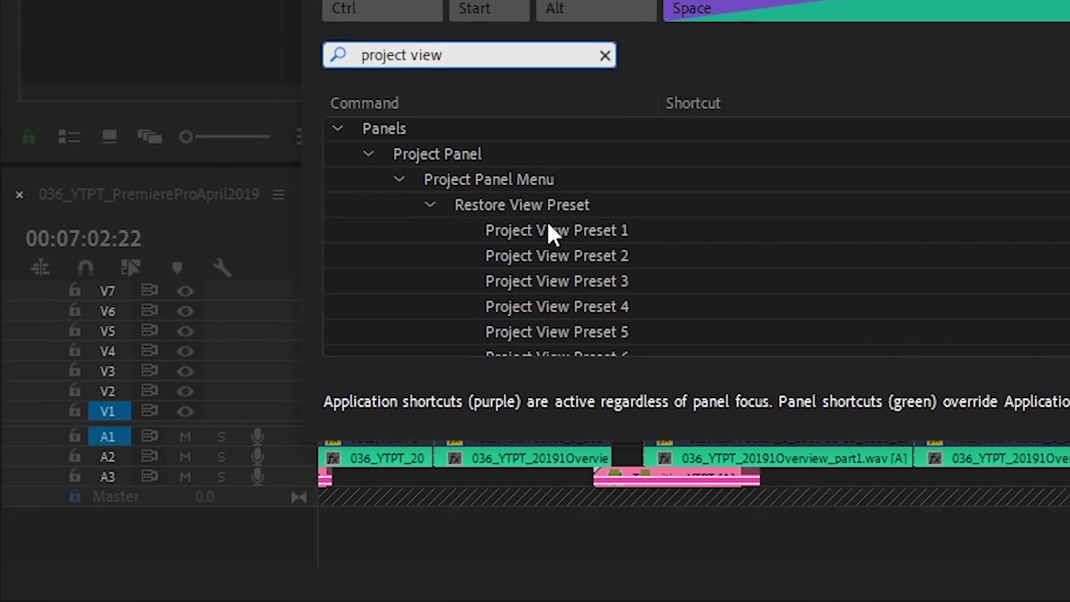
left_click(549, 226)
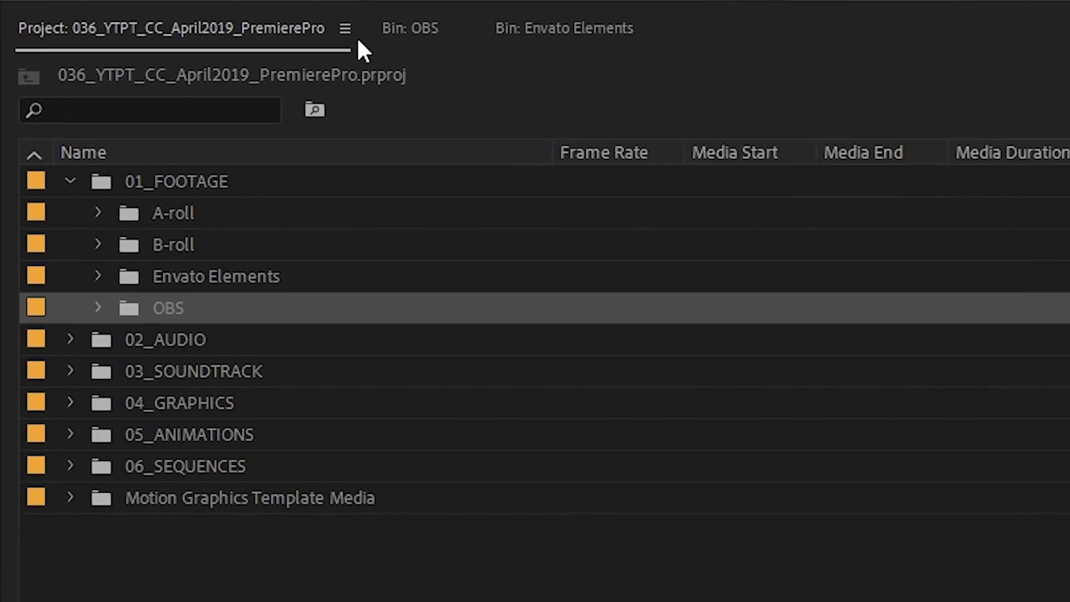
left_click(195, 20)
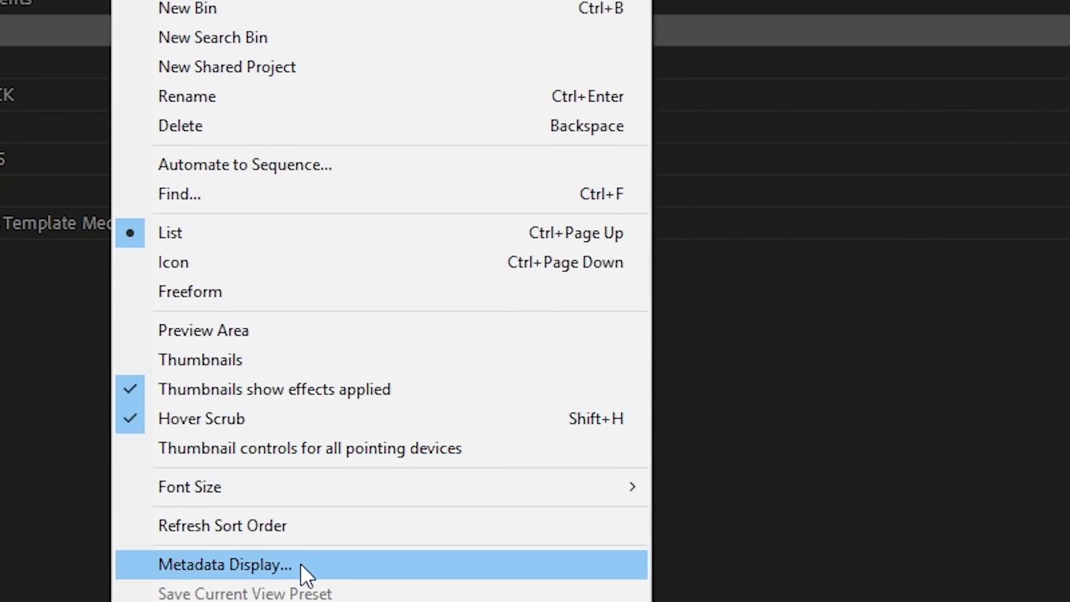
left_click(300, 564)
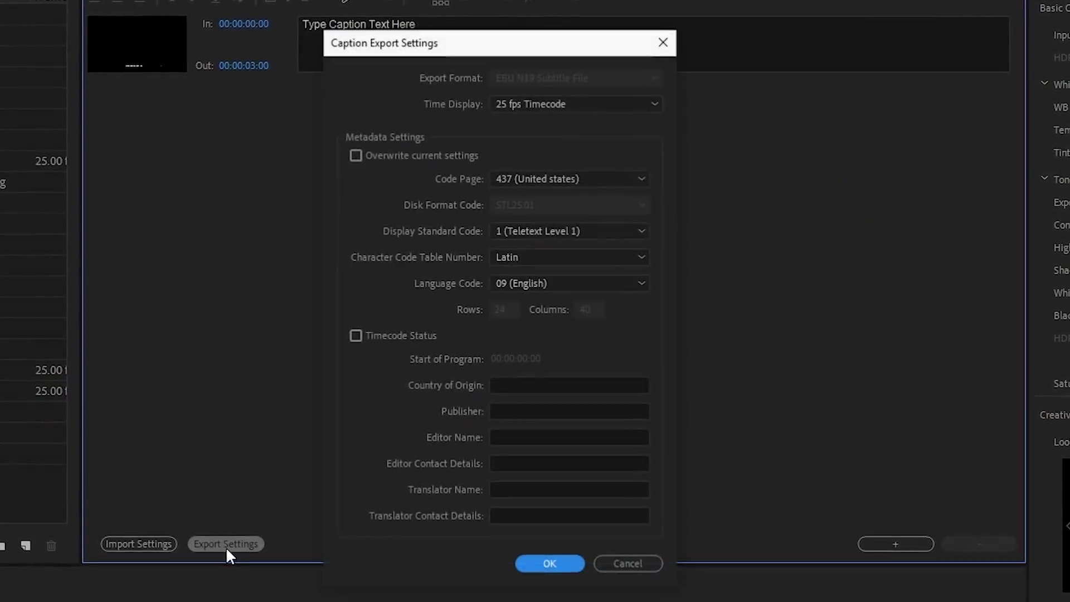
Open the caption Export Settings from the Captions panel
left_click(516, 410)
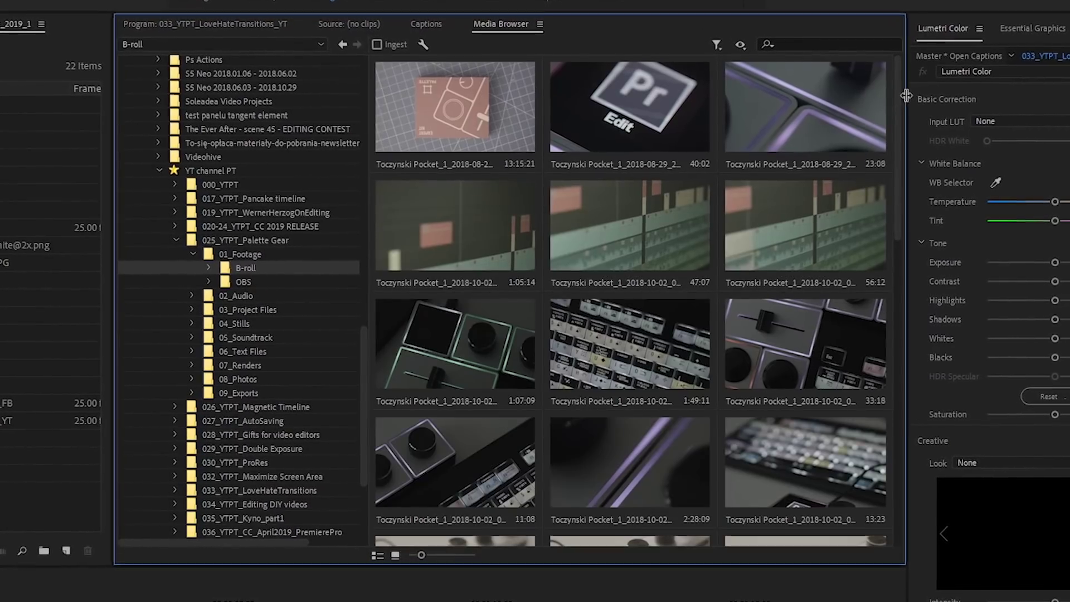
Scroll down through the Palette Gear B-roll clip thumbnails in the Media Browser
left_click_drag(904, 100, 899, 490)
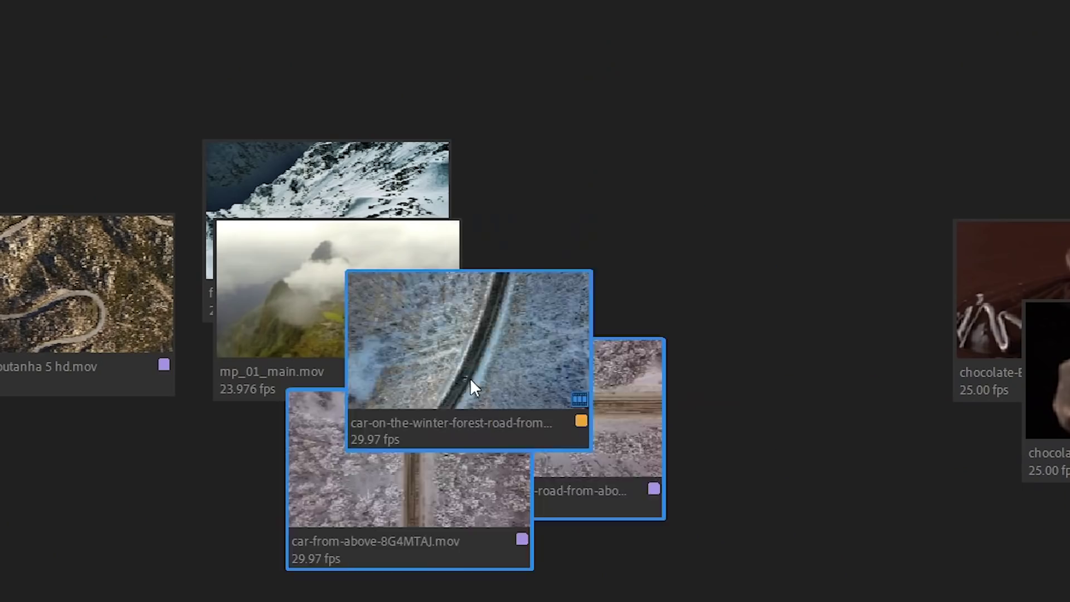
Move the car clips down-left and the two mountain clips right, then enlarge the thumbnails
left_click_drag(470, 387, 306, 403)
left_click_drag(382, 219, 856, 203)
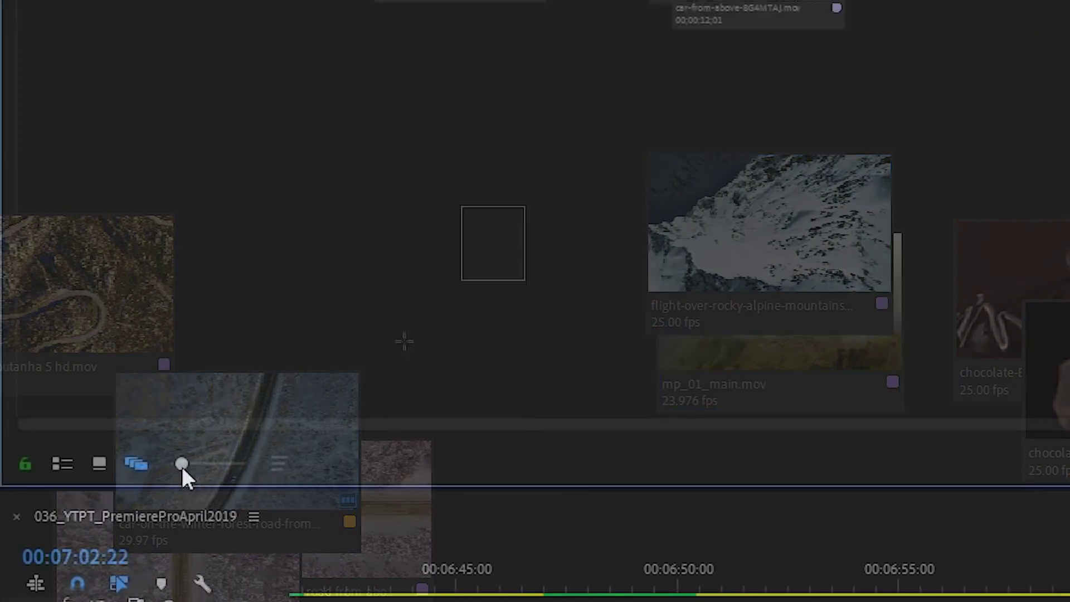
left_click_drag(181, 467, 213, 463)
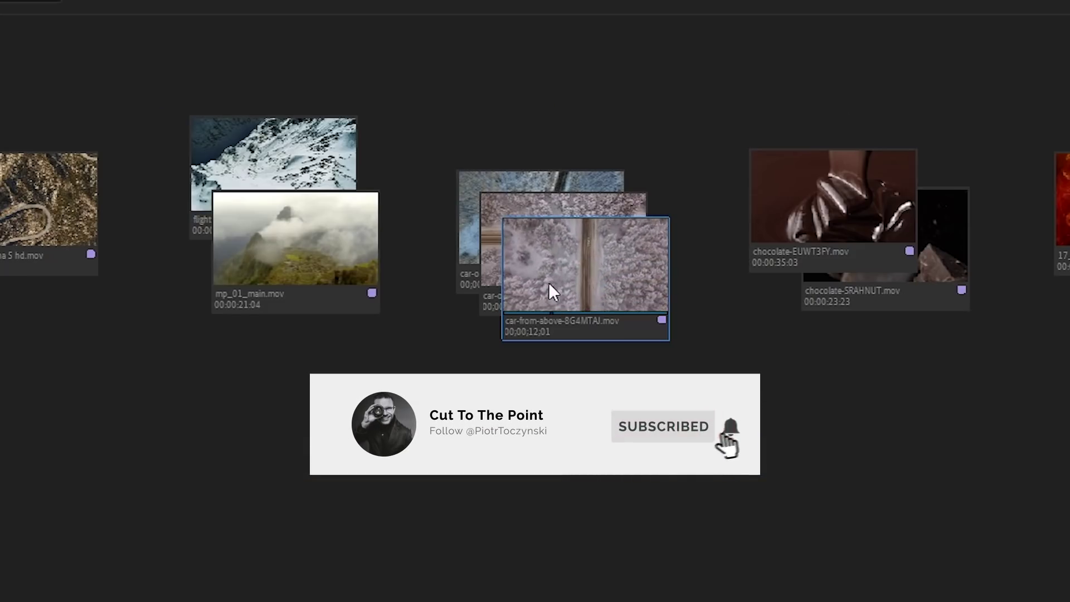